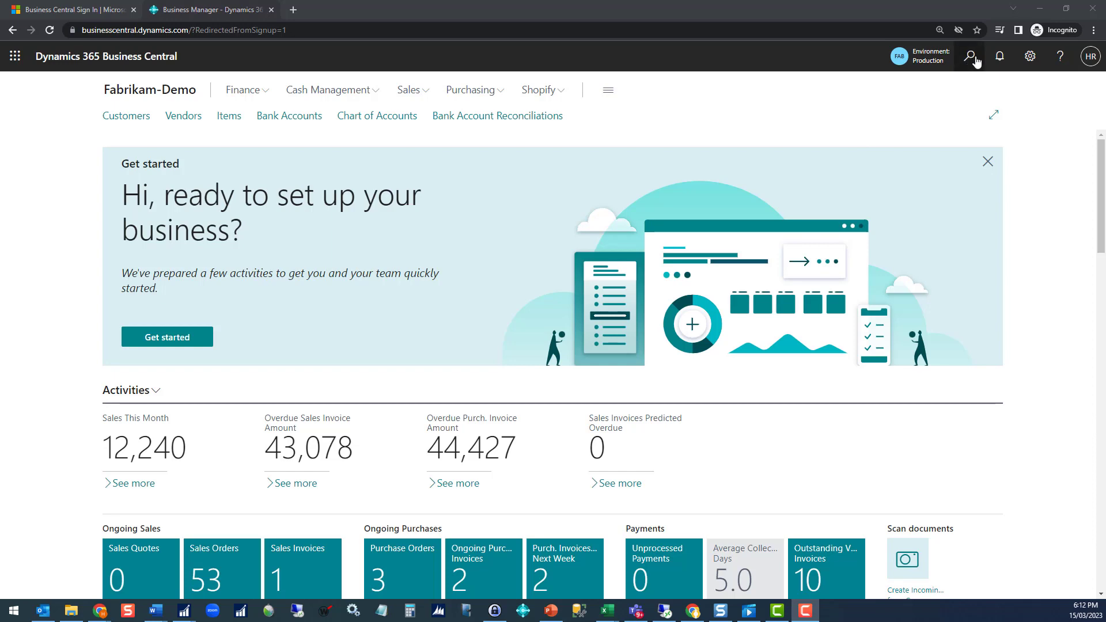
Search 'web serv' and open the Web Services list as a full page
click(974, 59)
text(web )
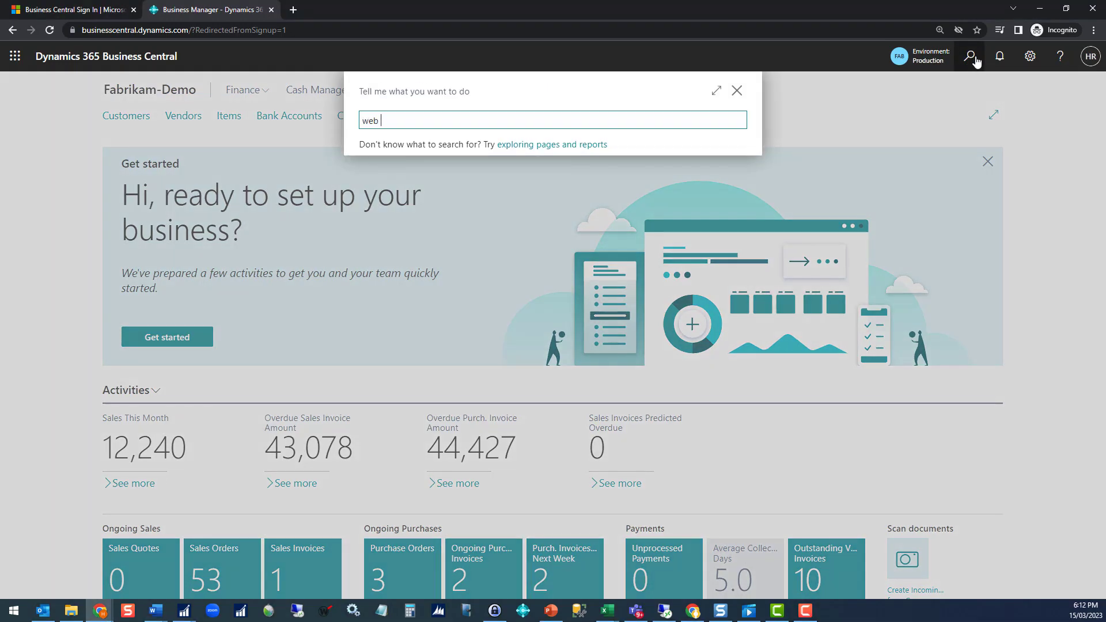
text(serv)
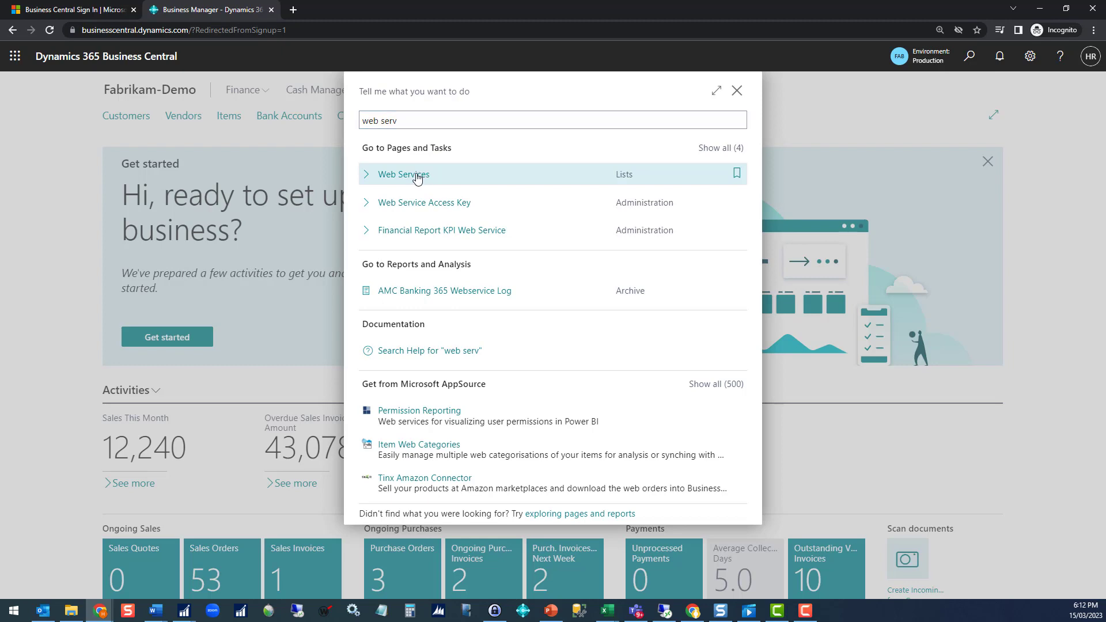
click(417, 180)
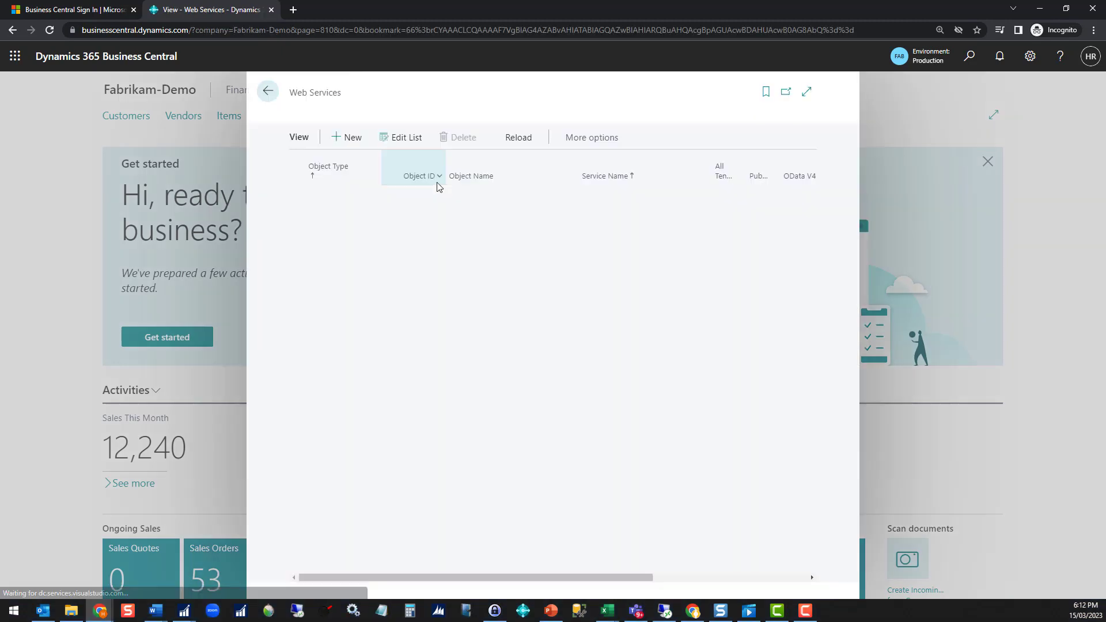
click(807, 91)
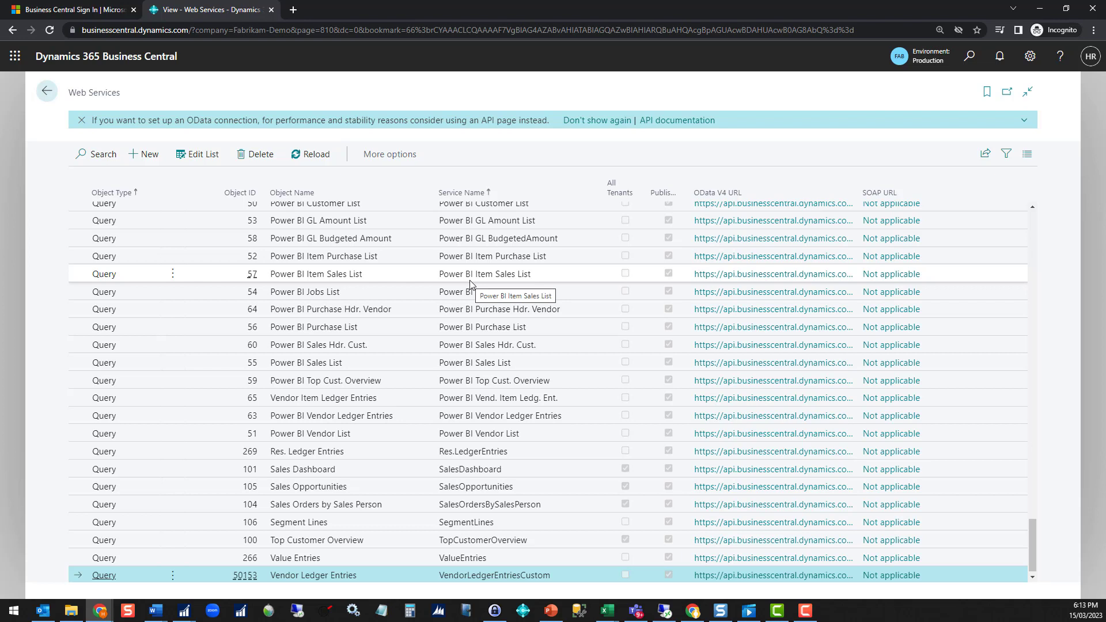
Filter web services by 'cust' and bring up options on the Customers OData V4 URL
click(93, 154)
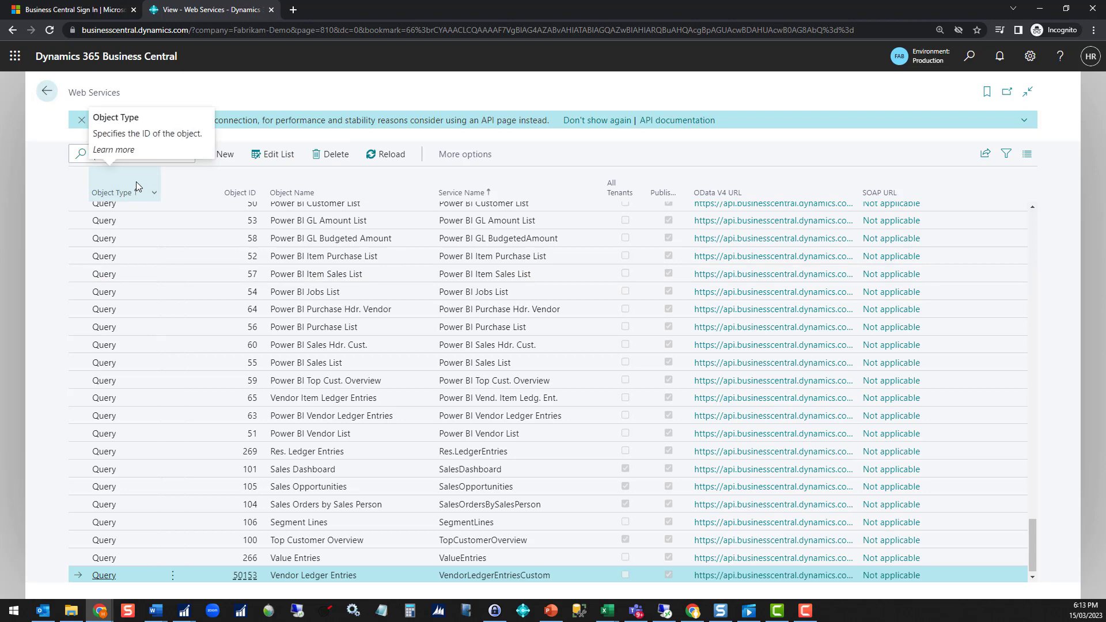
text(cust)
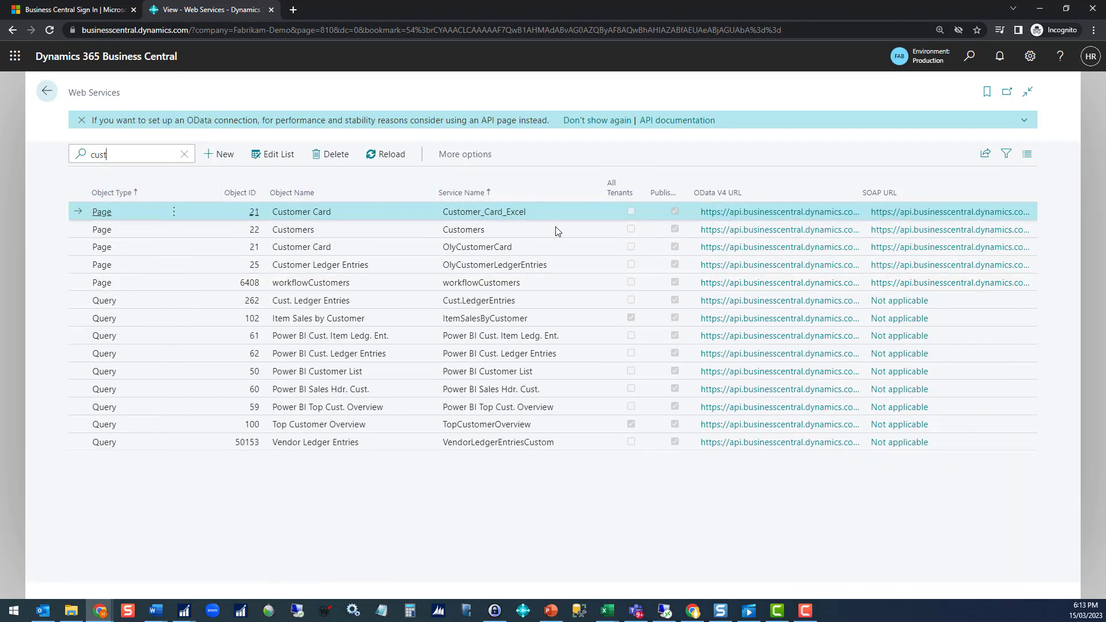
click(378, 234)
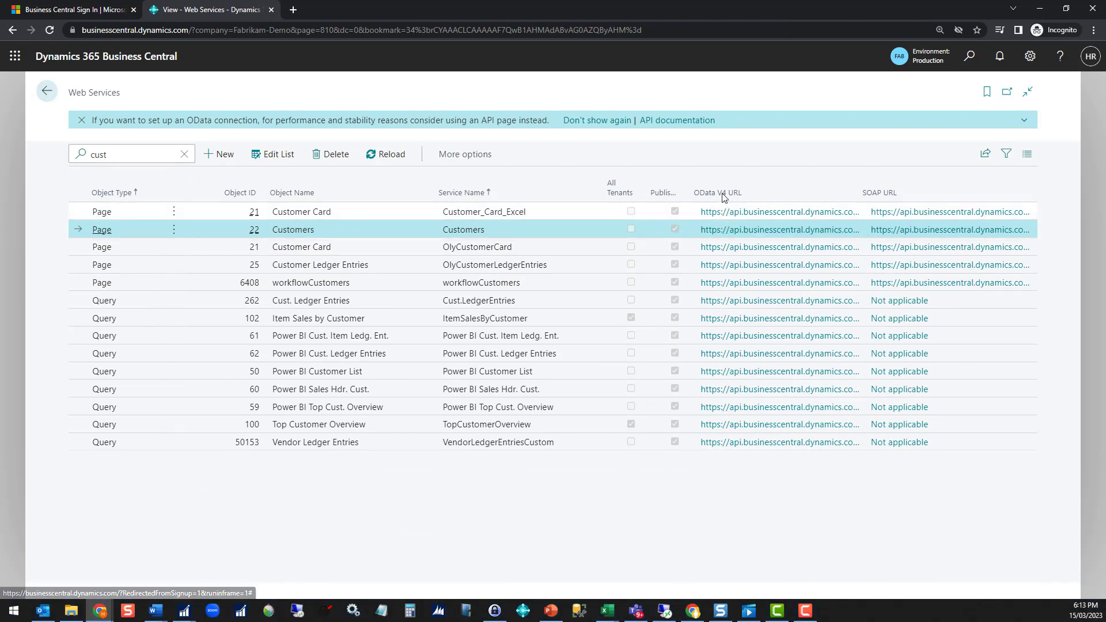
mouse_move(724, 198)
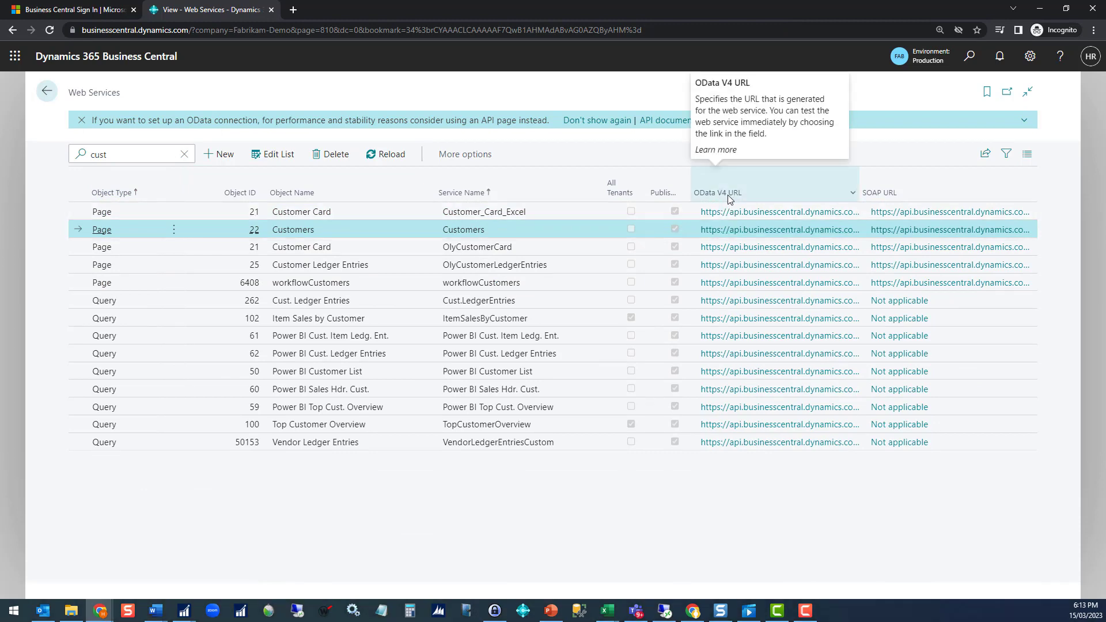
right_click(743, 232)
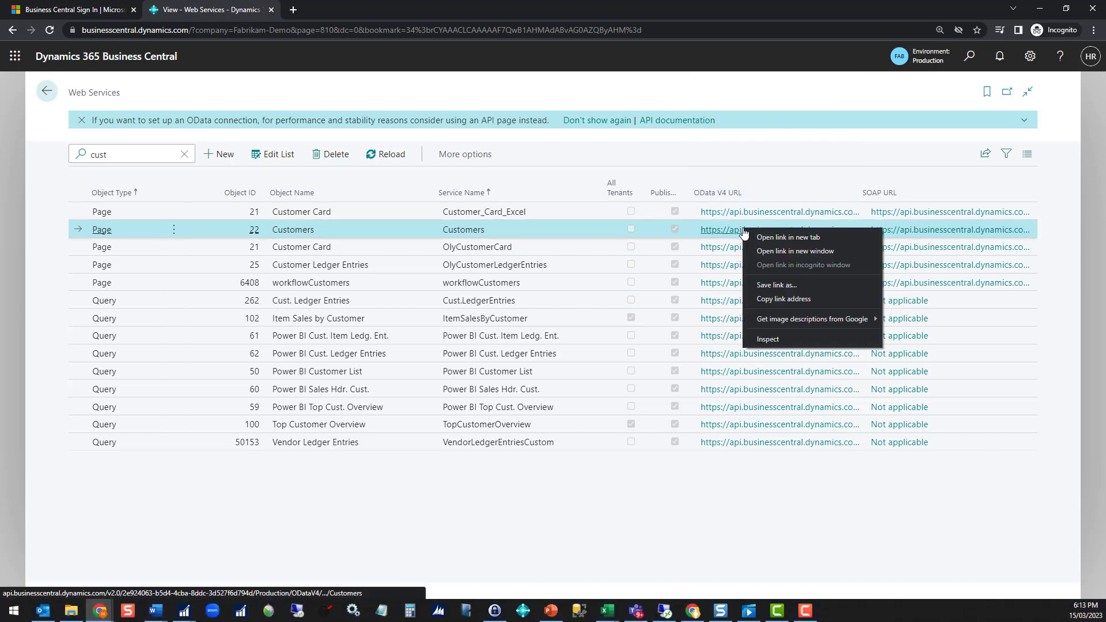
Copy the Customers OData URL and start a From OData Feed import in Excel
click(780, 299)
key(alt+Tab)
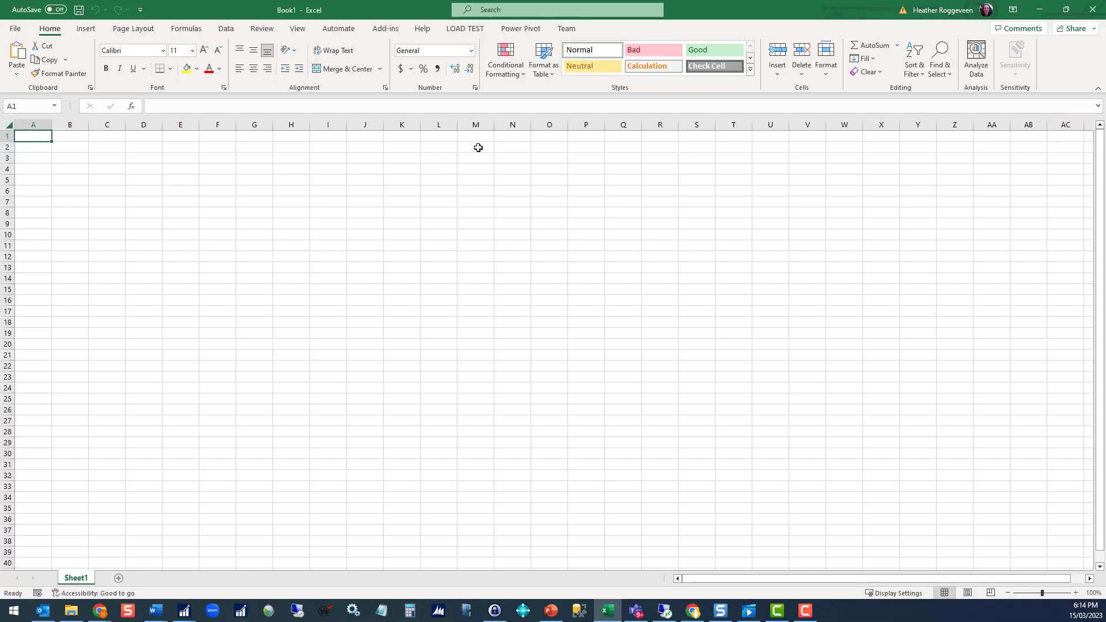
click(227, 28)
click(14, 72)
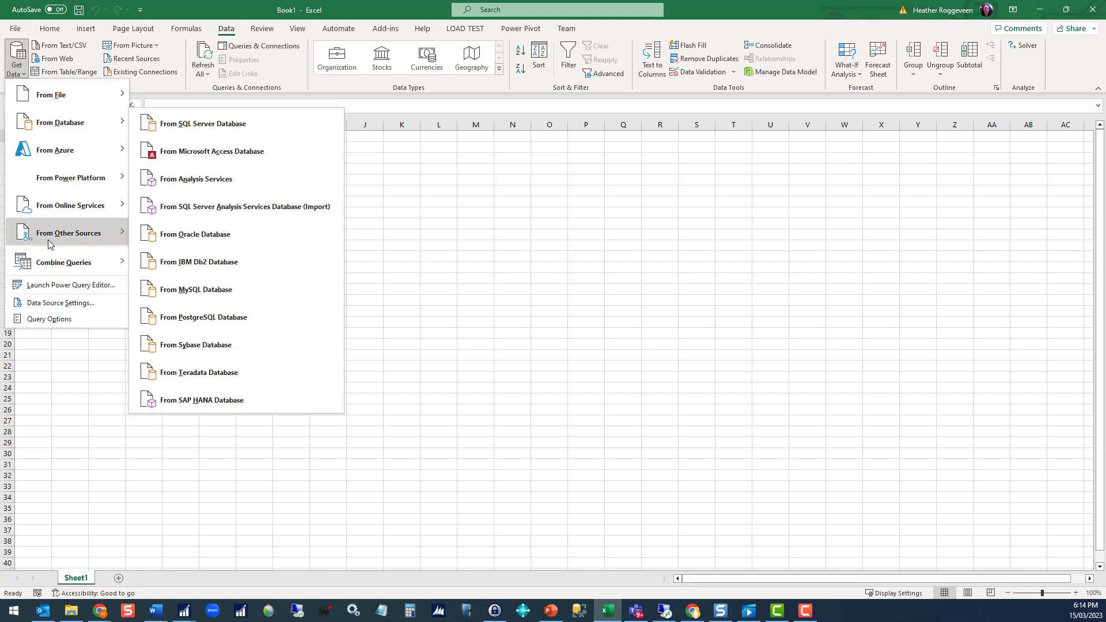
mouse_move(50, 244)
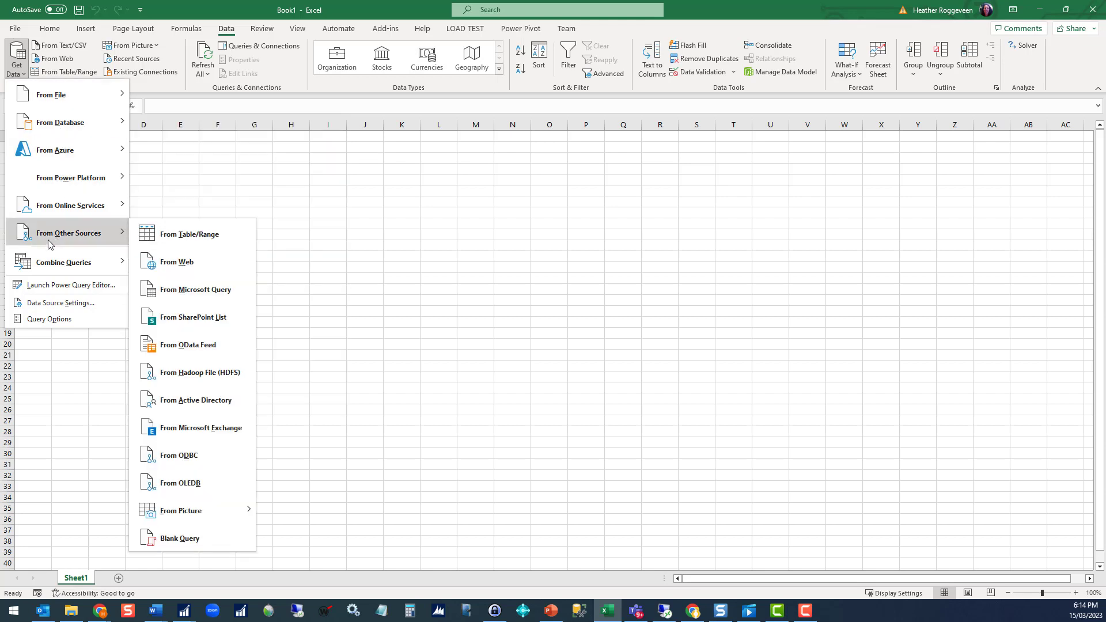
click(183, 352)
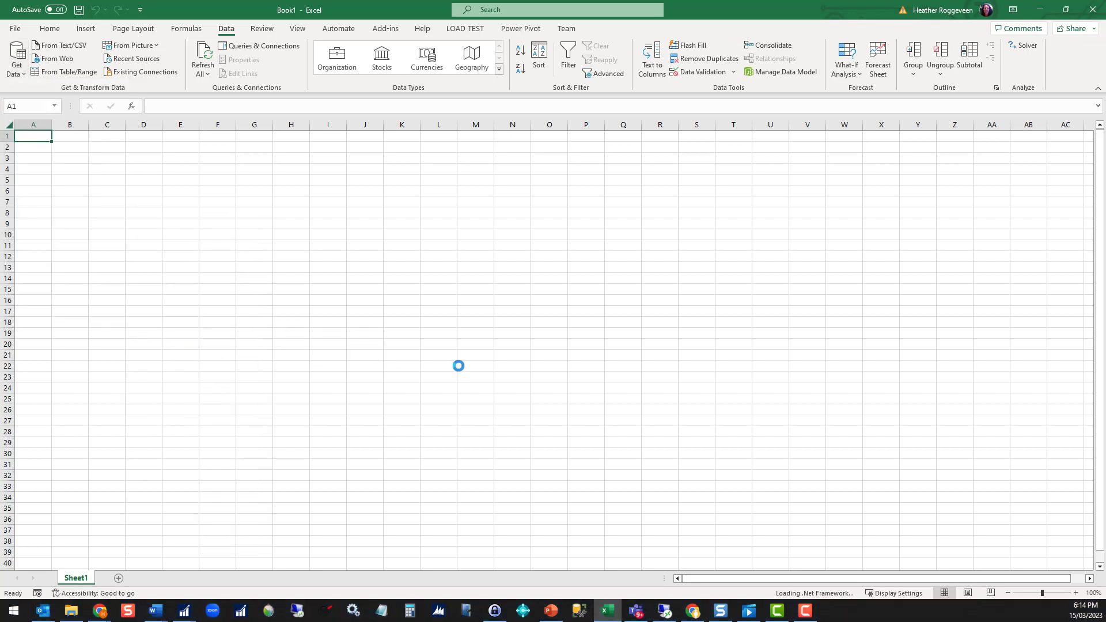
Paste the copied Customers URL into the OData feed URL box and confirm
click(385, 285)
key(ctrl+v)
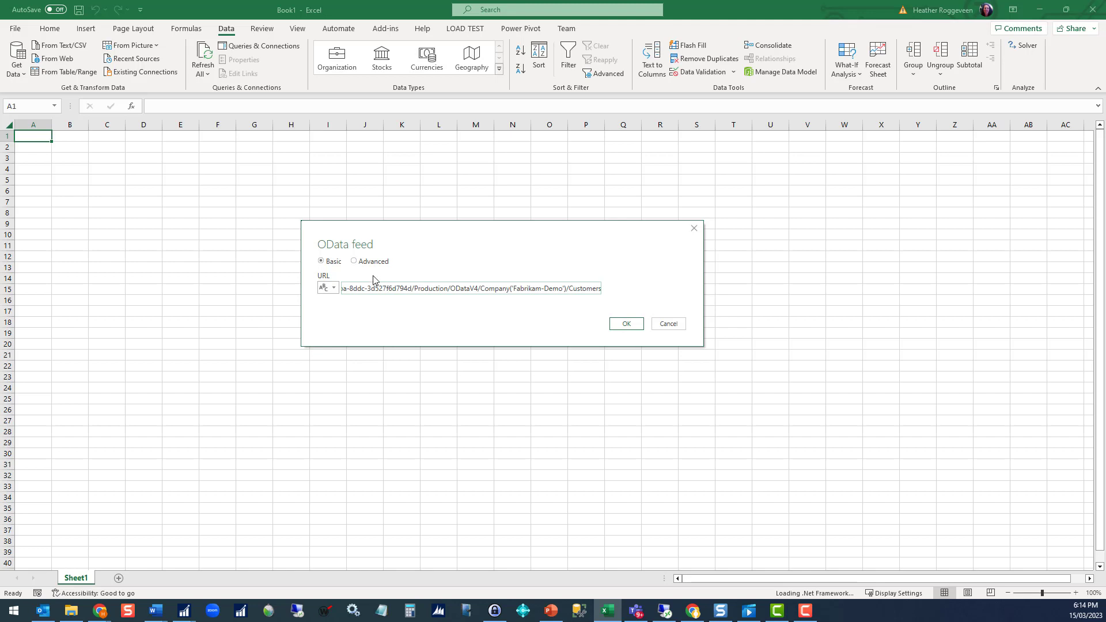
click(626, 329)
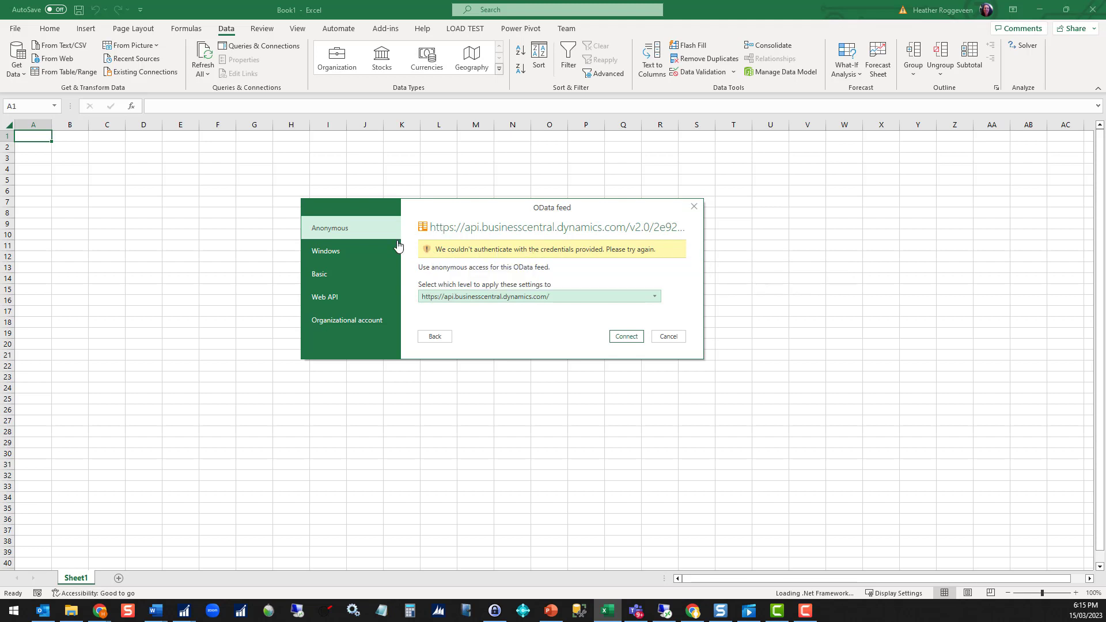
Choose Organizational account, sign in with the account, and connect to the Customers feed
click(346, 327)
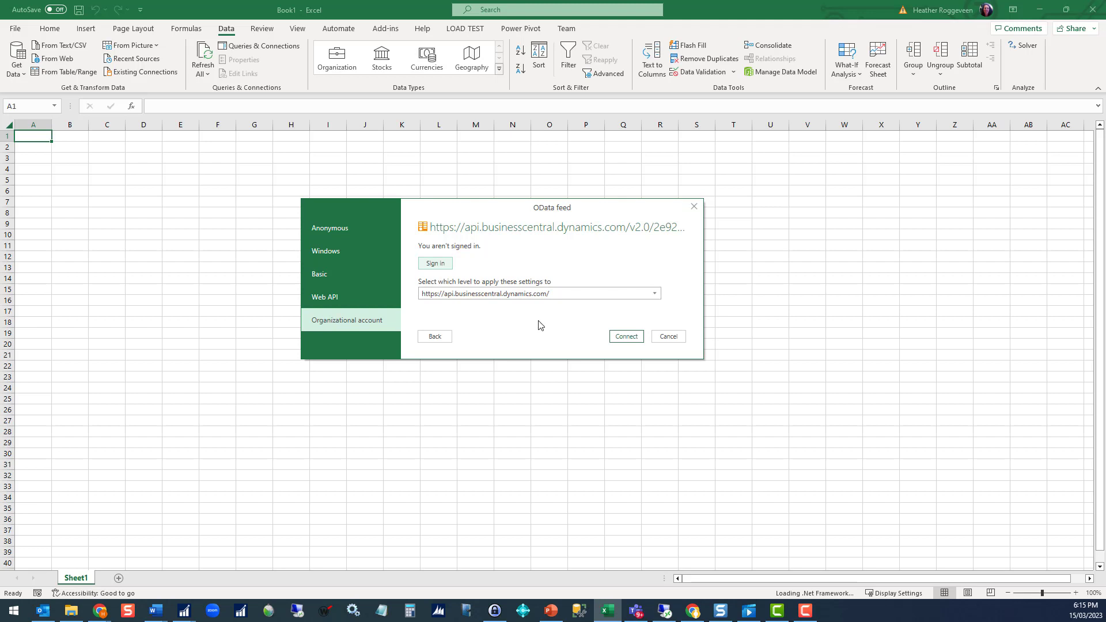
click(438, 265)
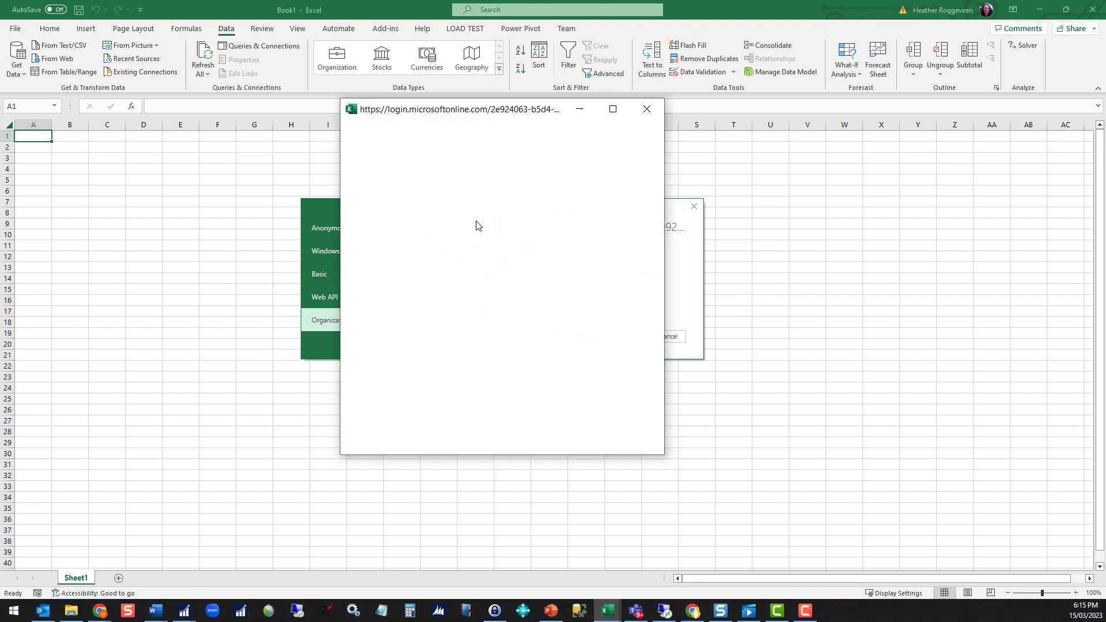
click(427, 247)
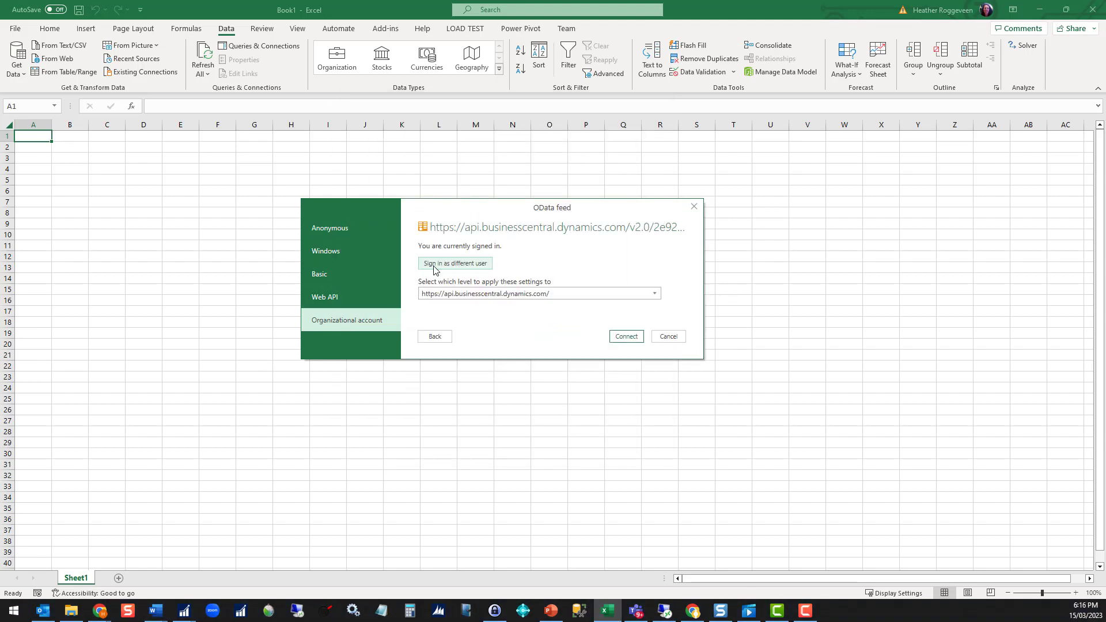
click(628, 341)
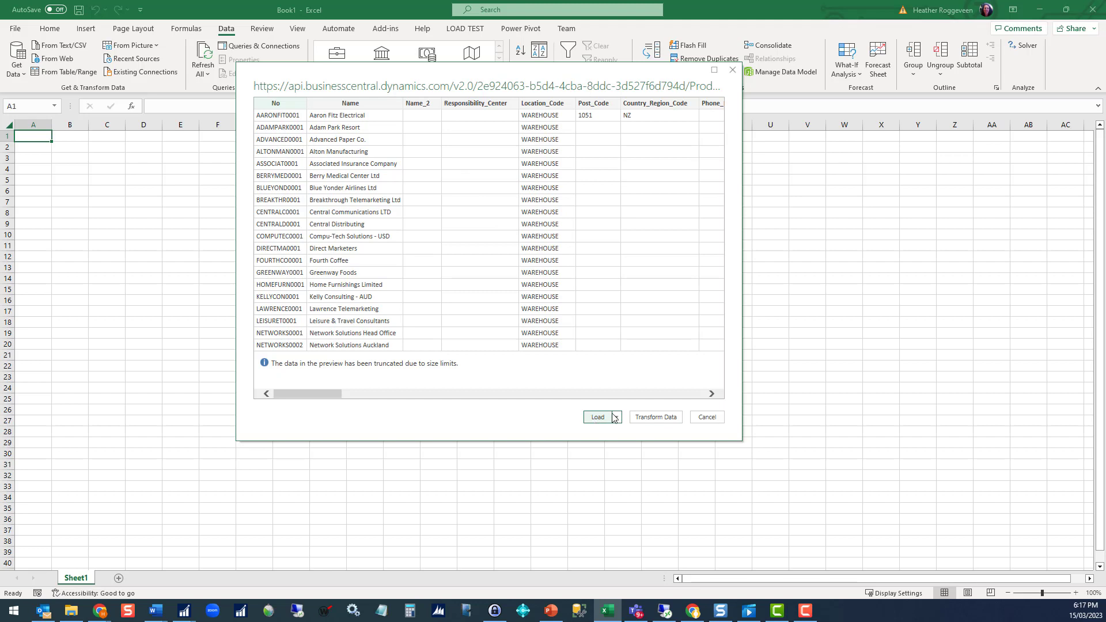
Choose Transform Data to open the customer preview as Query1 in Power Query Editor
click(661, 419)
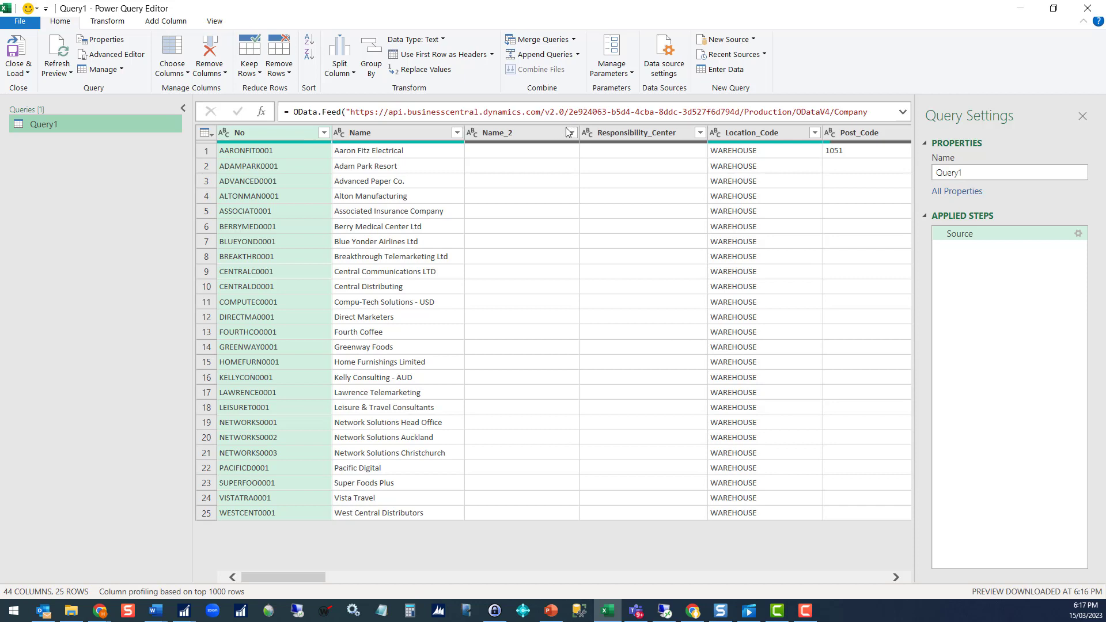
Remove the Name_2, Responsibility_Center, Location_Code and Post_Code columns
click(546, 134)
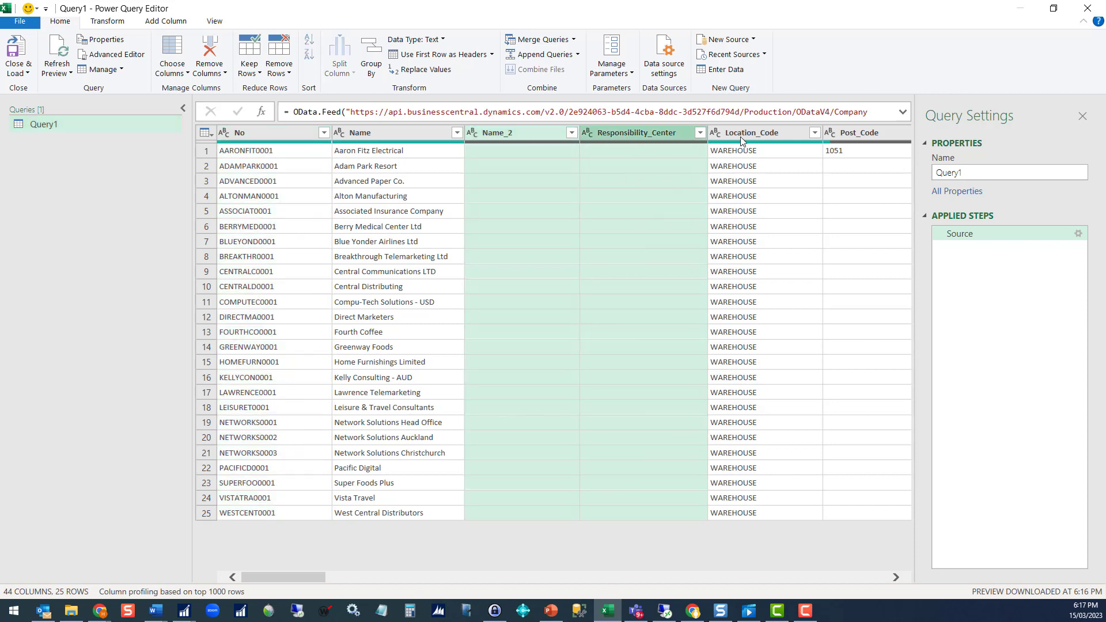
shift+click(629, 140)
shift+click(750, 137)
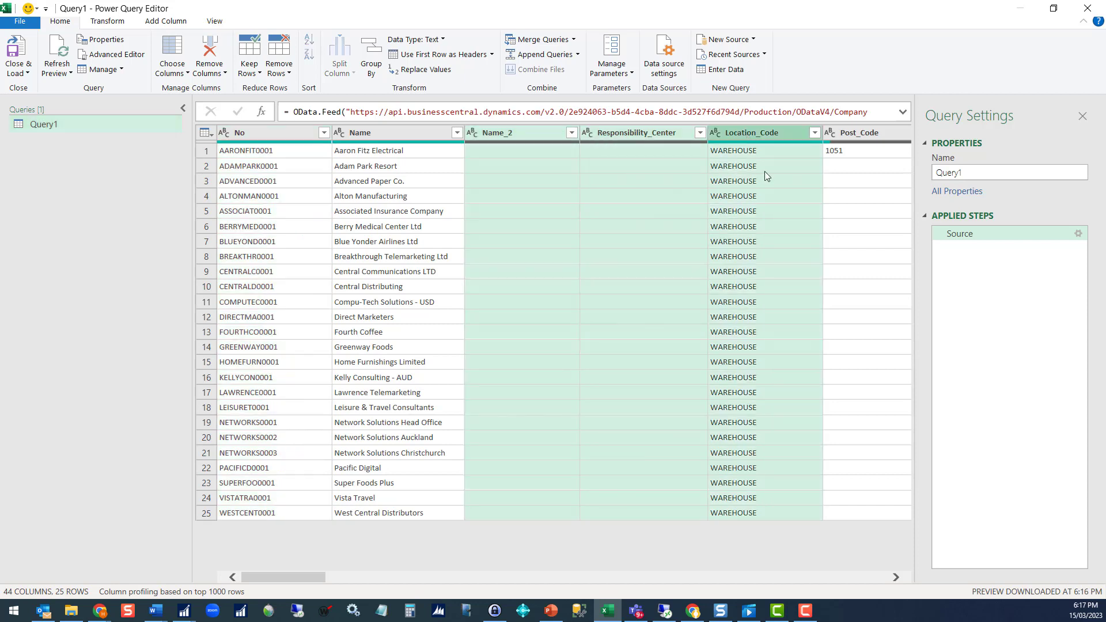
shift+click(857, 137)
right_click(833, 134)
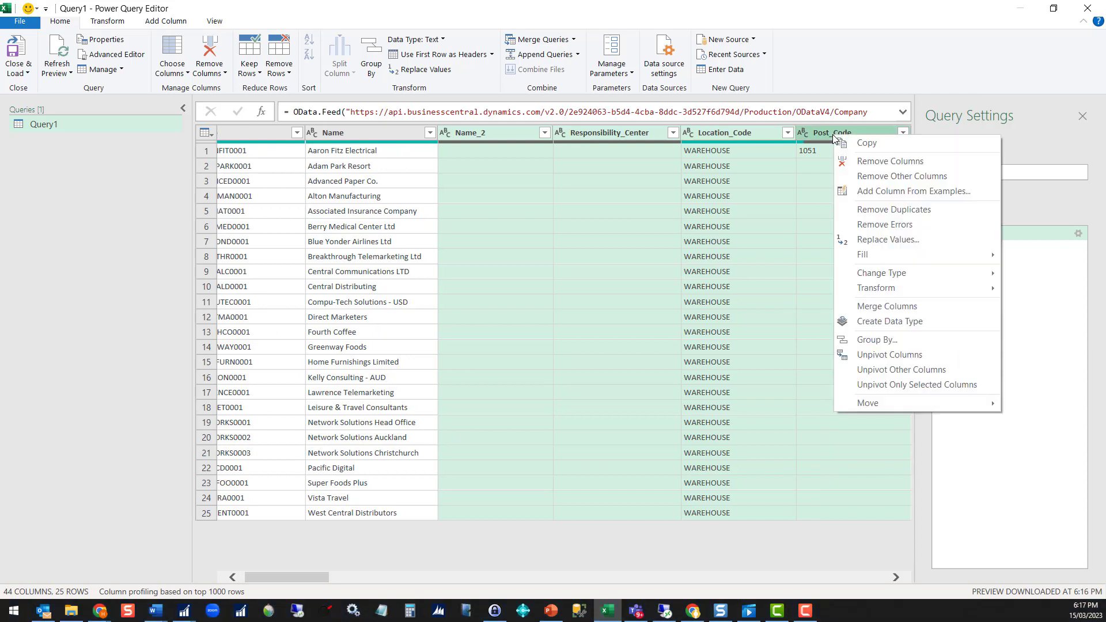
click(897, 161)
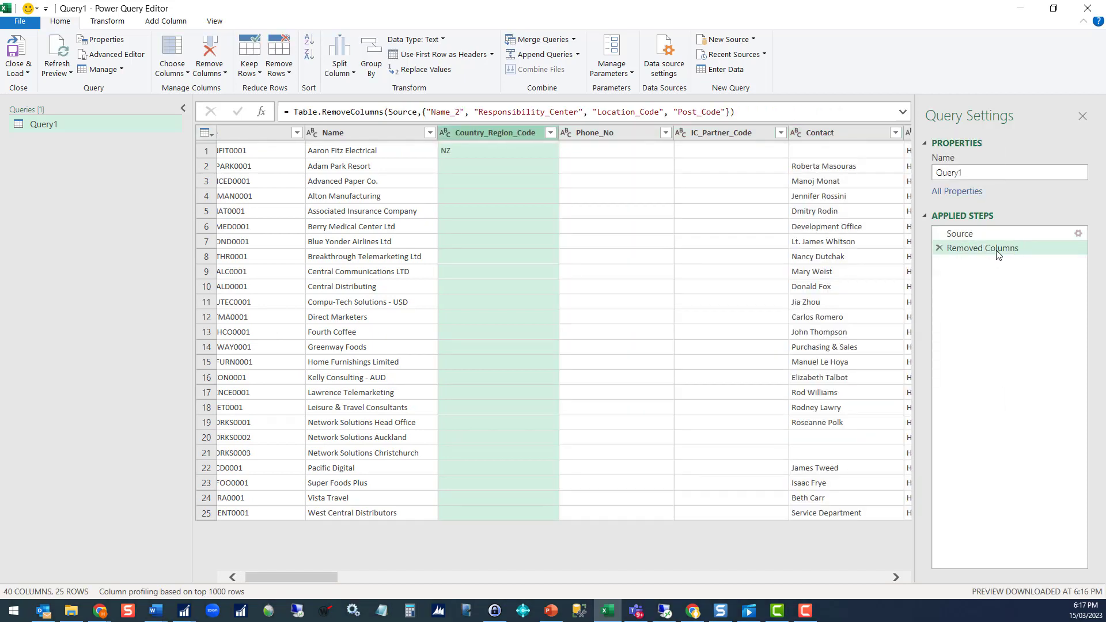
drag(983, 237, 974, 257)
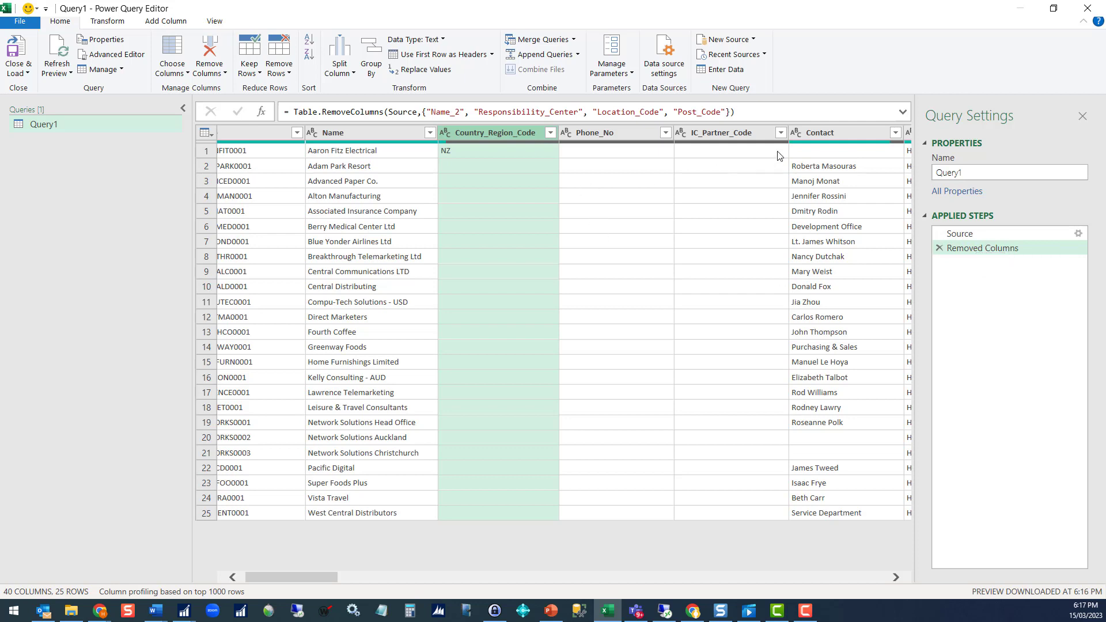
Remove the Country_Region_Code, Phone_No and IC_Partner_Code columns
click(736, 141)
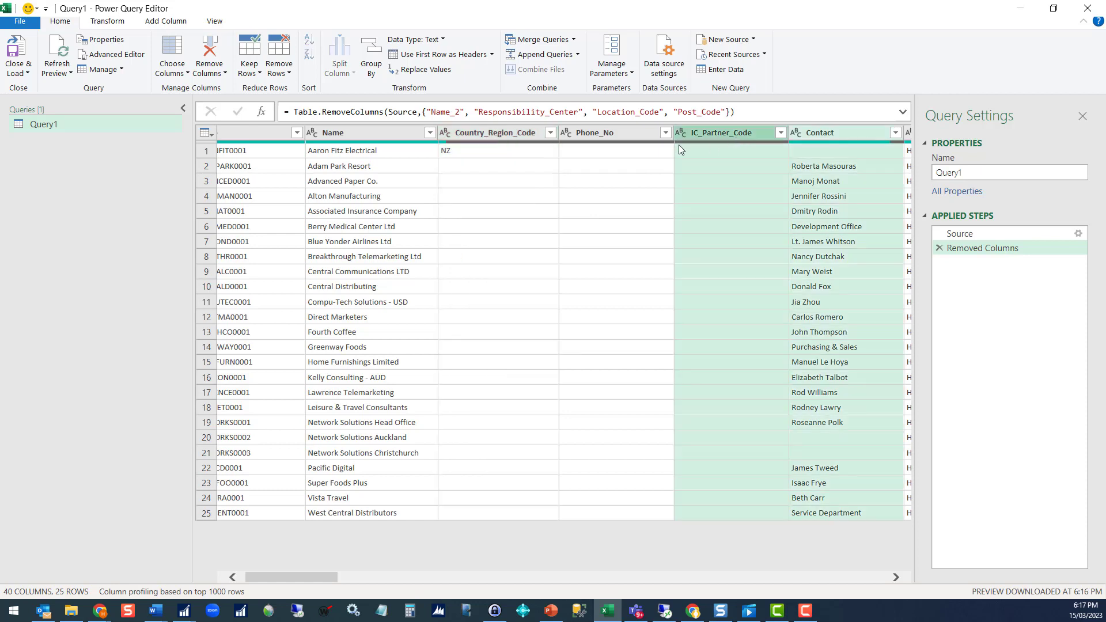
click(486, 142)
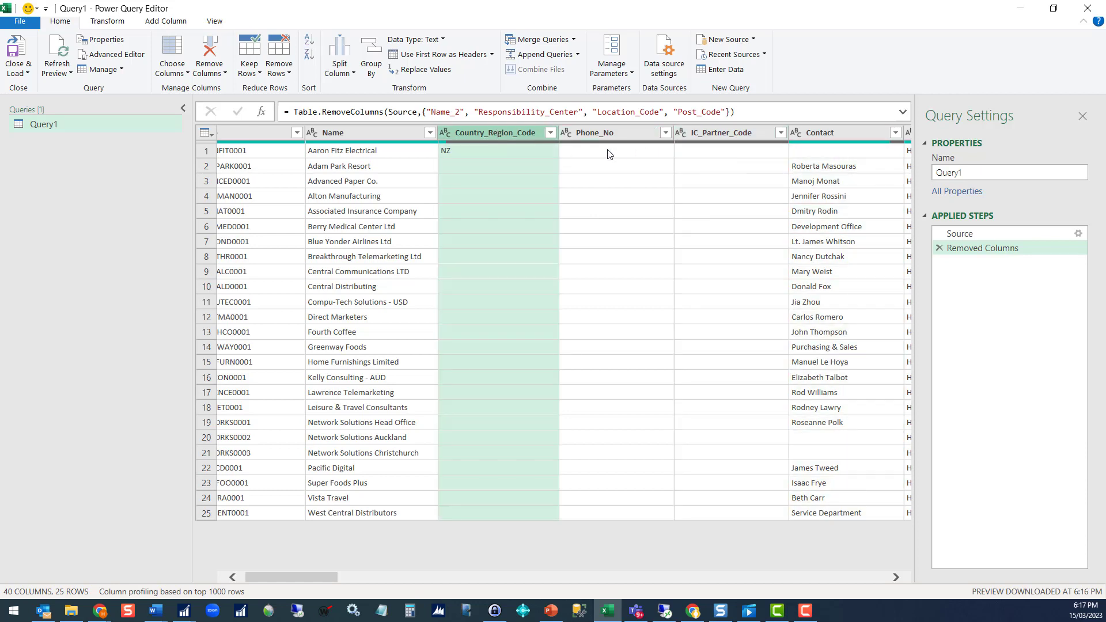
shift+click(708, 140)
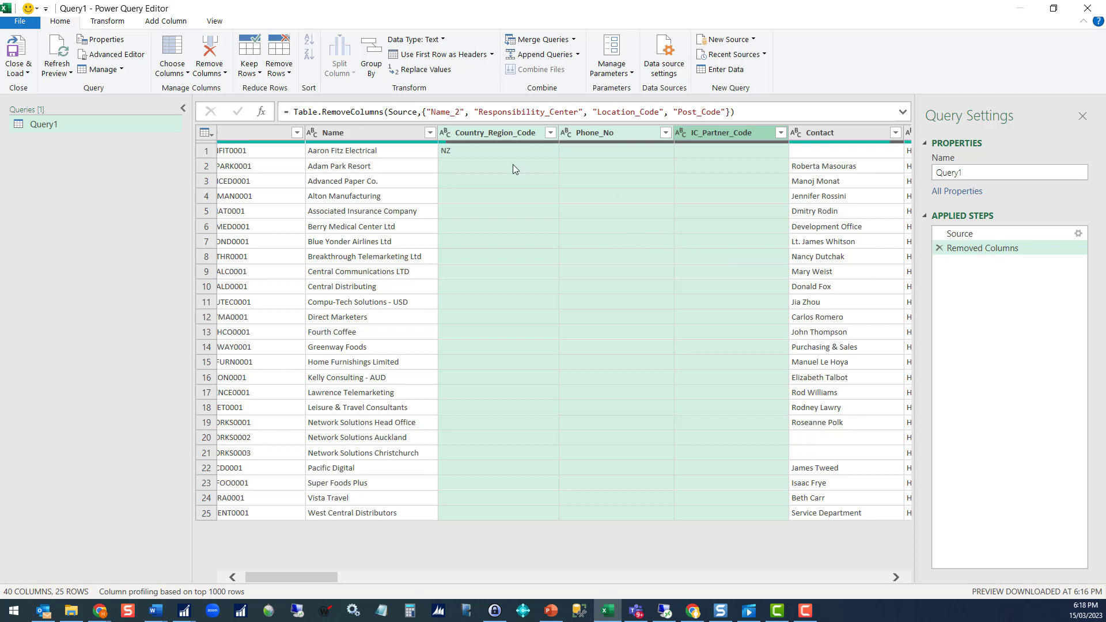
right_click(643, 136)
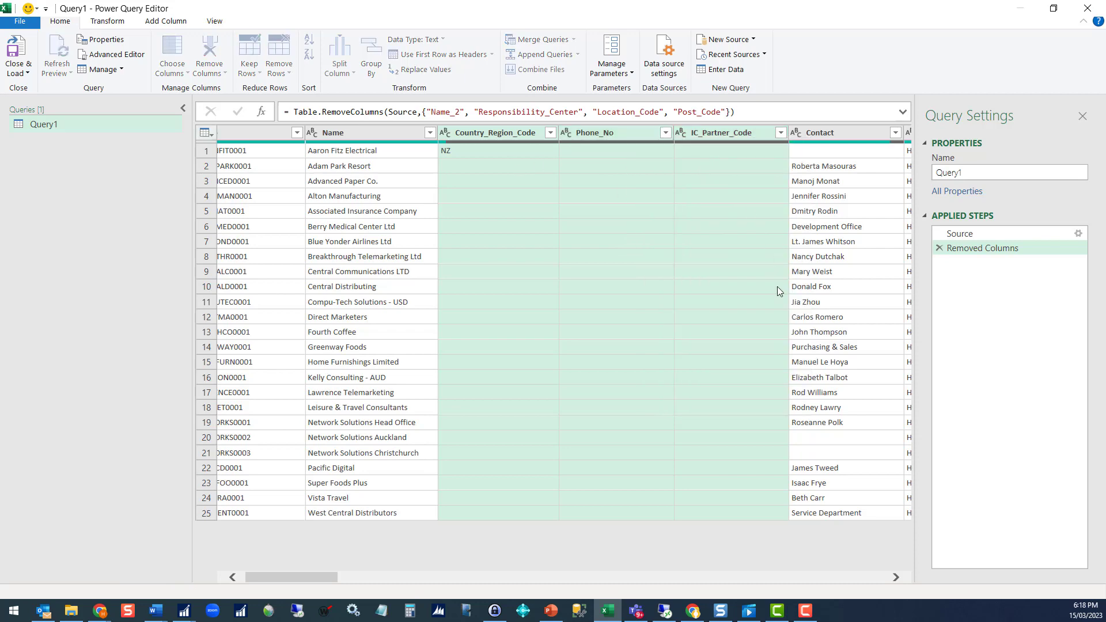
key(Delete)
drag(300, 580, 327, 570)
Remove the columns from Salesperson_Code through VAT_Bus_Posting_Group
click(420, 133)
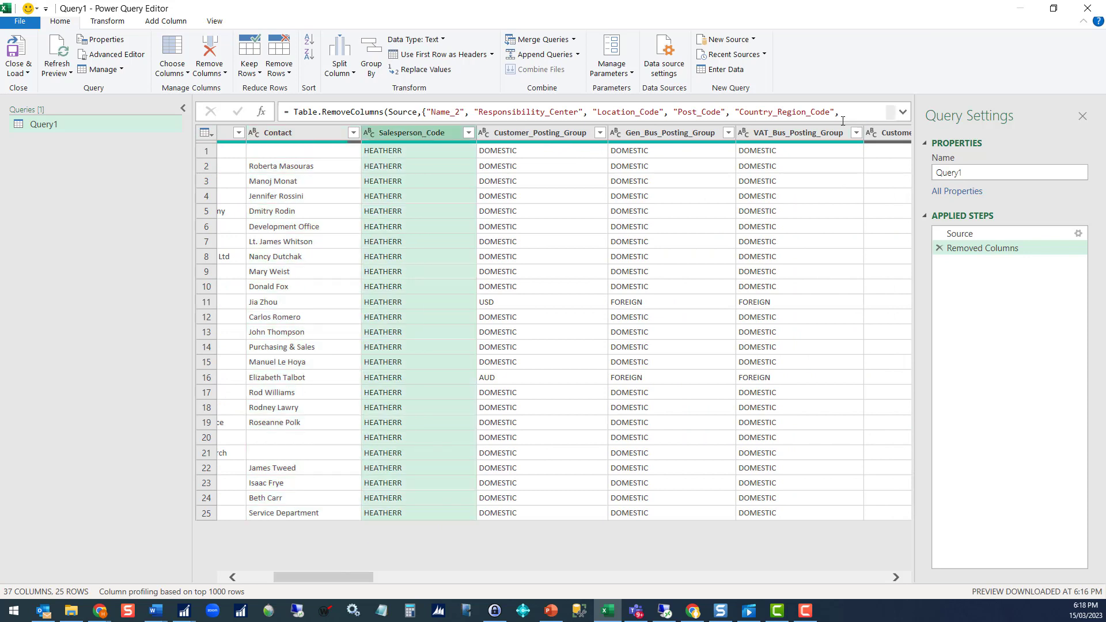
click(812, 137)
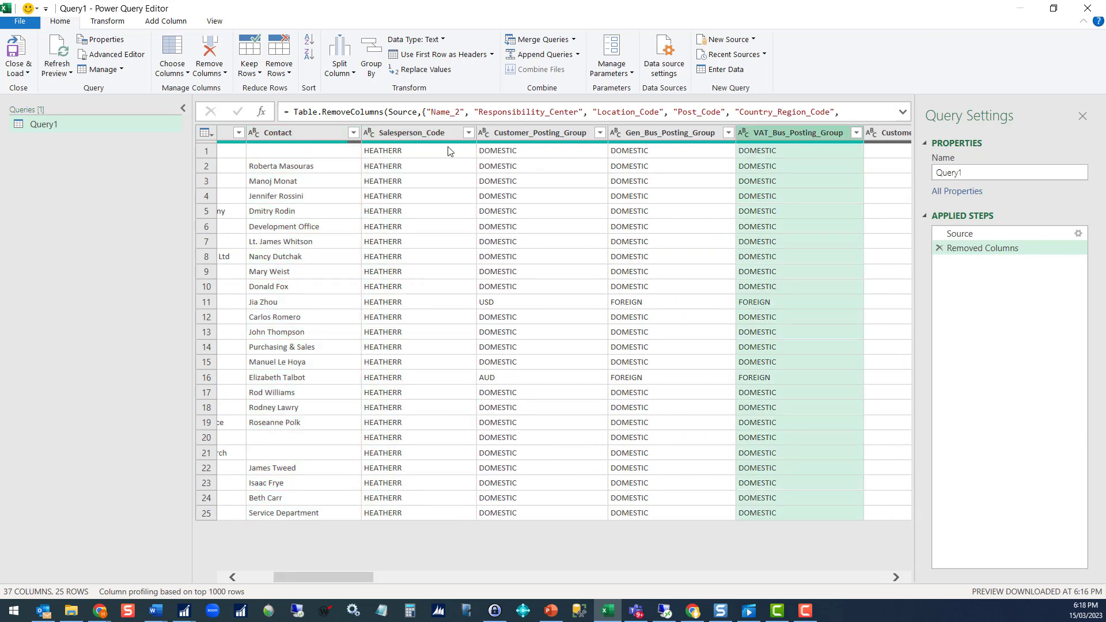
shift+click(399, 138)
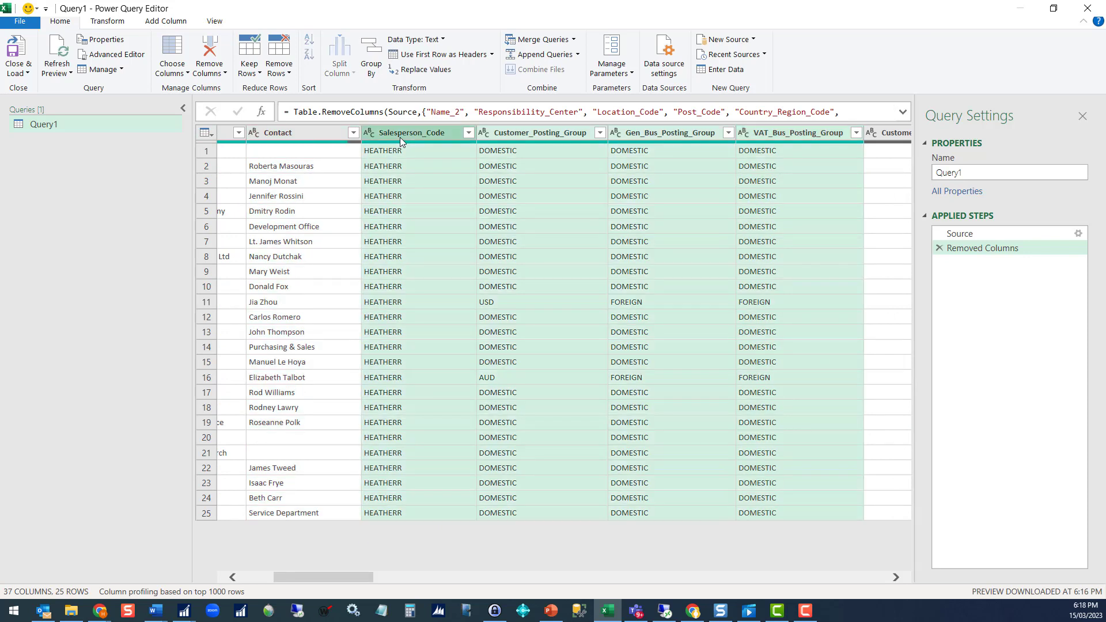
right_click(400, 137)
click(469, 164)
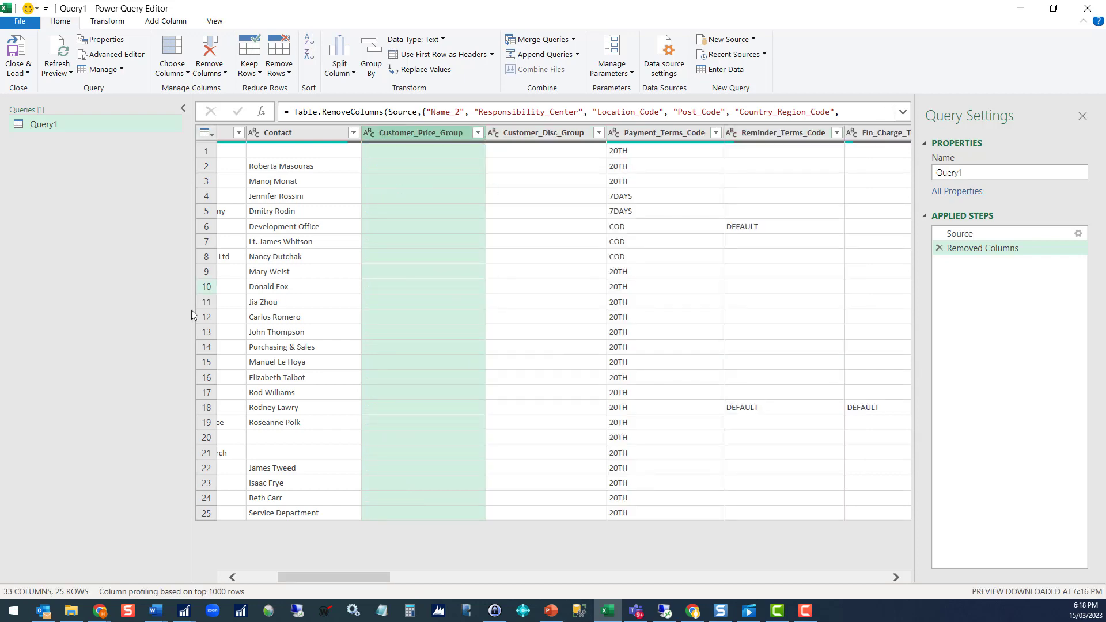
drag(307, 575, 205, 552)
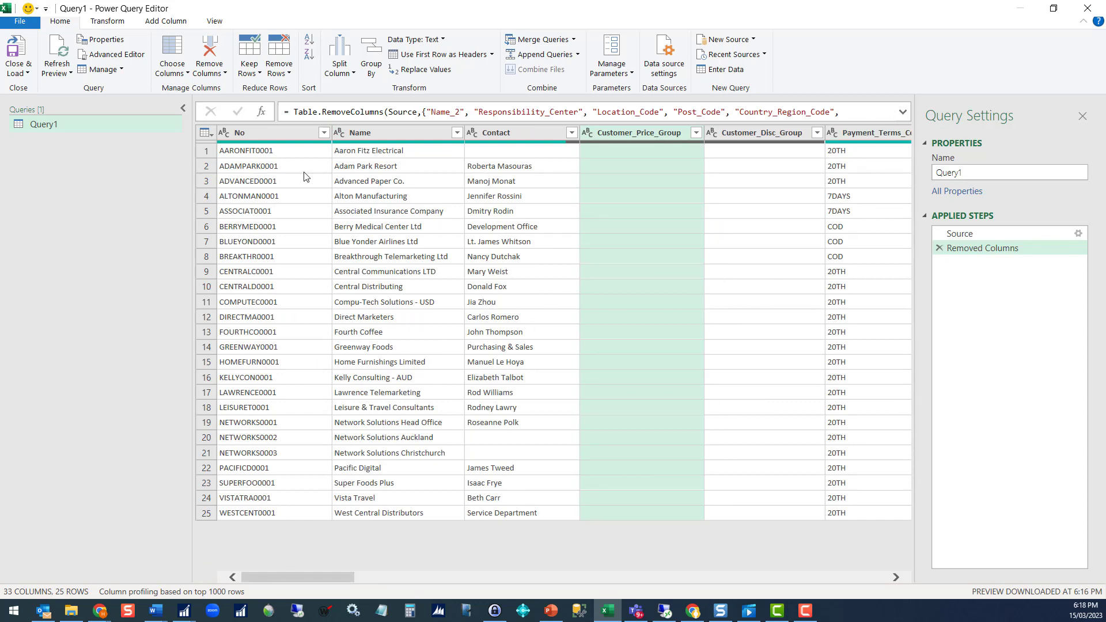
Sort the customer rows by No in descending order
click(326, 134)
click(324, 133)
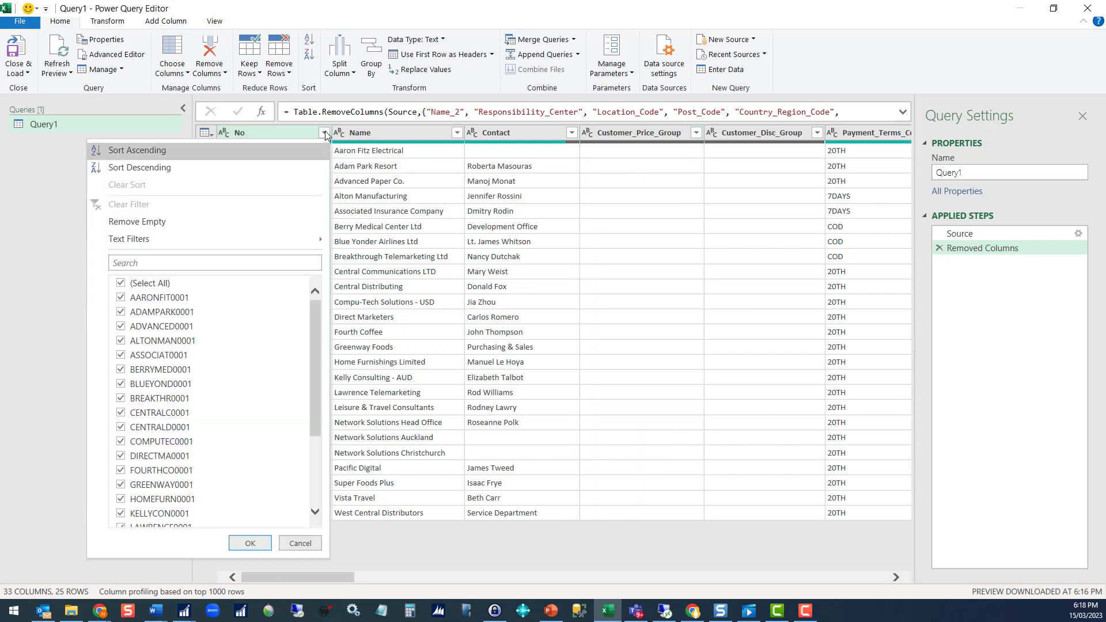
click(130, 169)
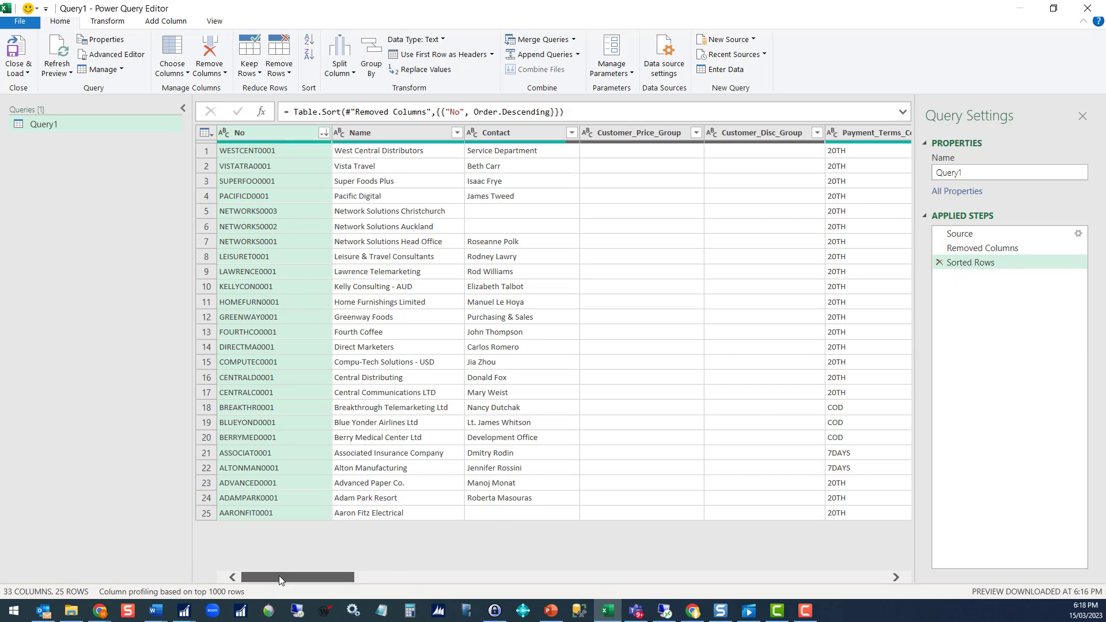
drag(279, 577, 348, 579)
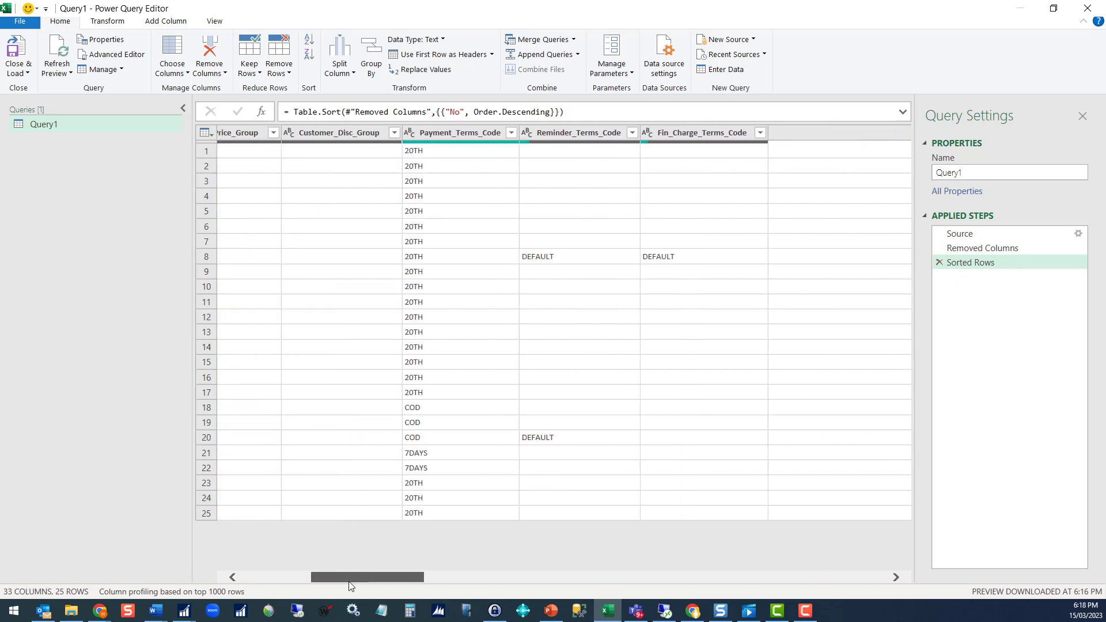
Filter Payment_Terms_Code to keep only the 20TH rows
click(519, 132)
click(315, 283)
click(316, 298)
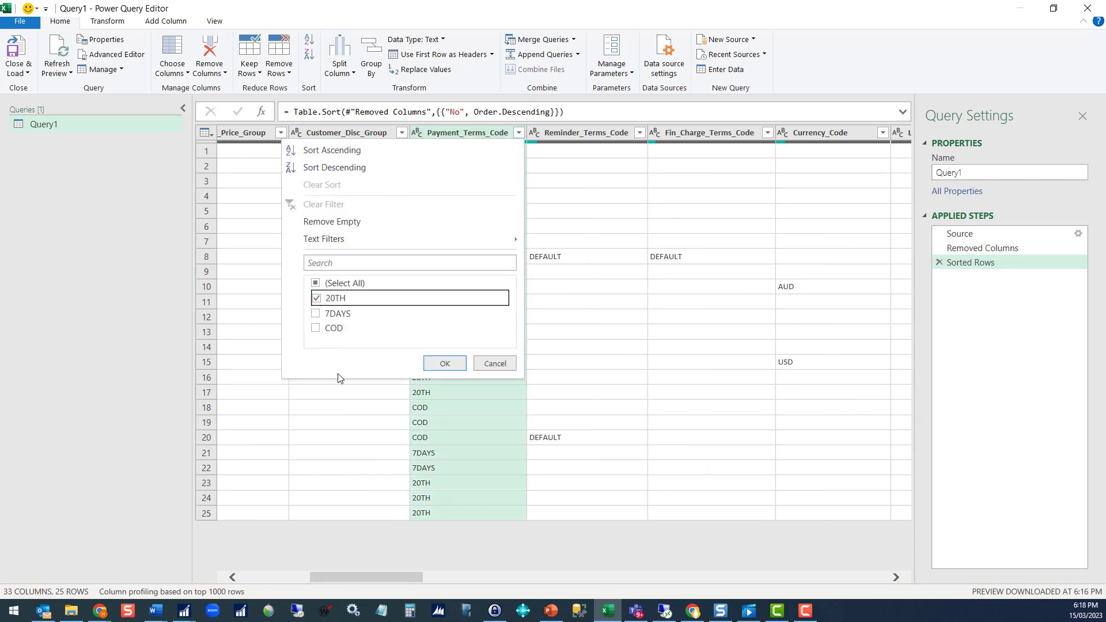
click(450, 363)
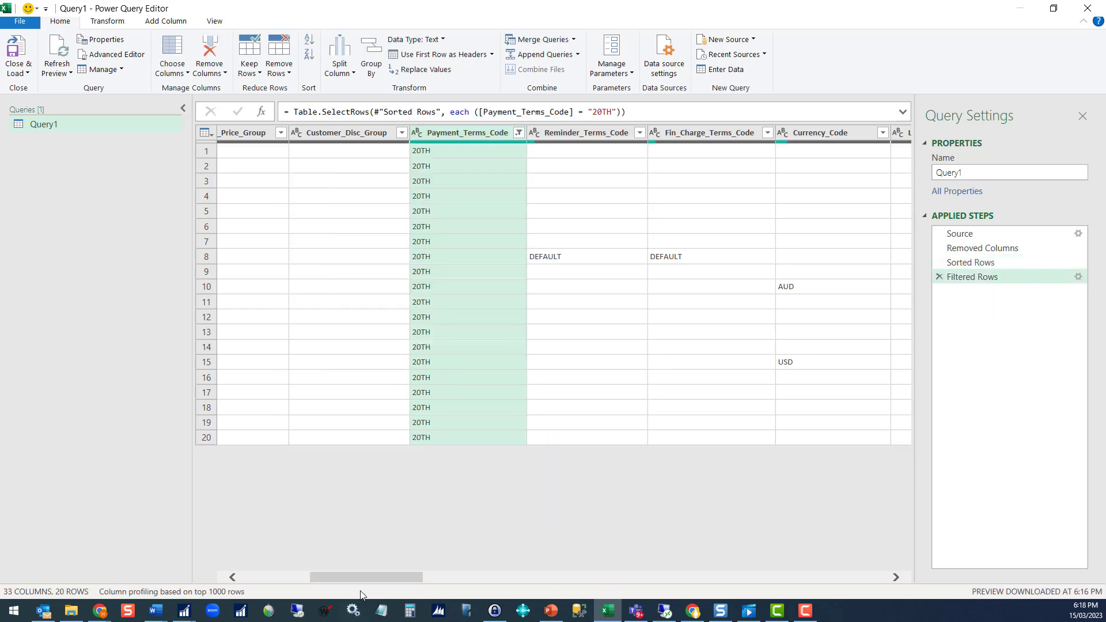
drag(315, 580, 246, 581)
Rename Query1 to Customers in Query Settings and open the Close & Load options
click(969, 174)
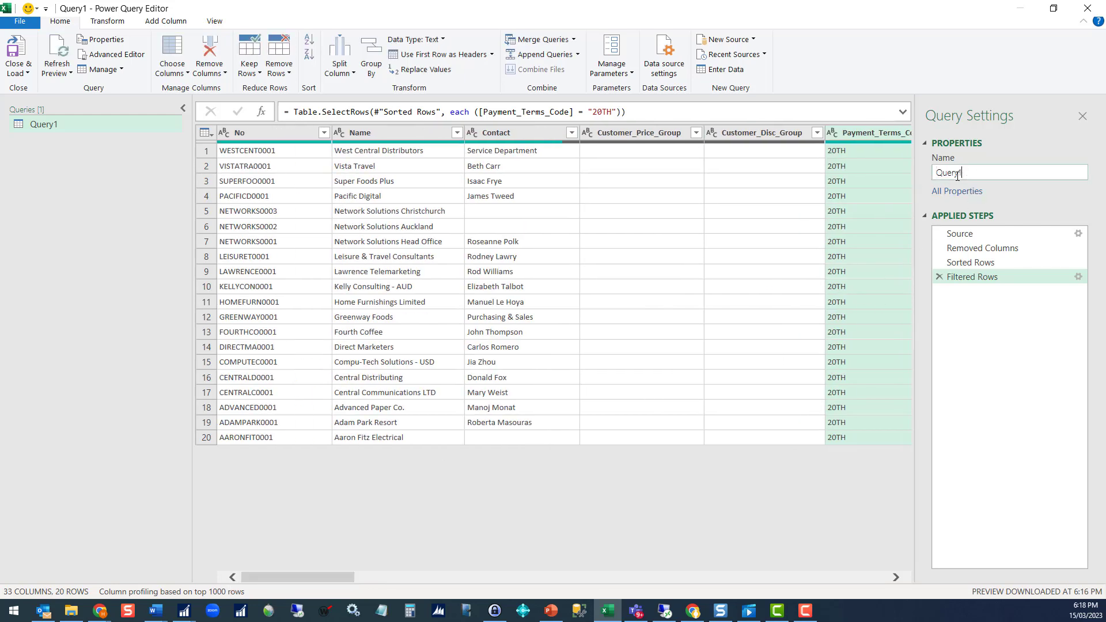
double_click(952, 176)
text(Customers)
click(962, 191)
click(25, 74)
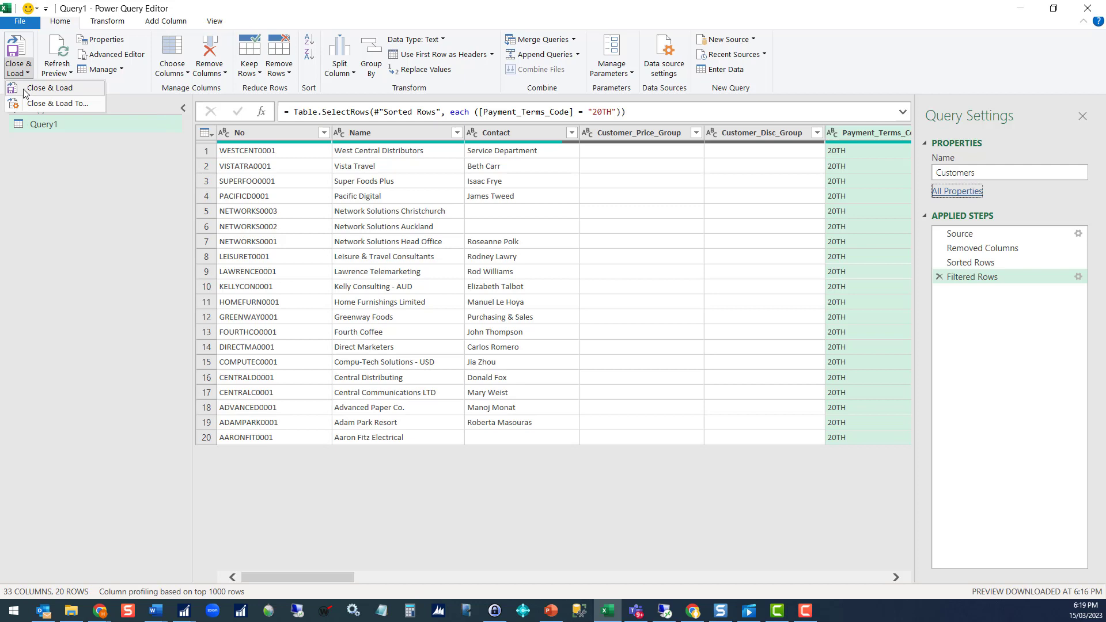
Use Close & Load To to load the query as a table on a new worksheet
click(45, 104)
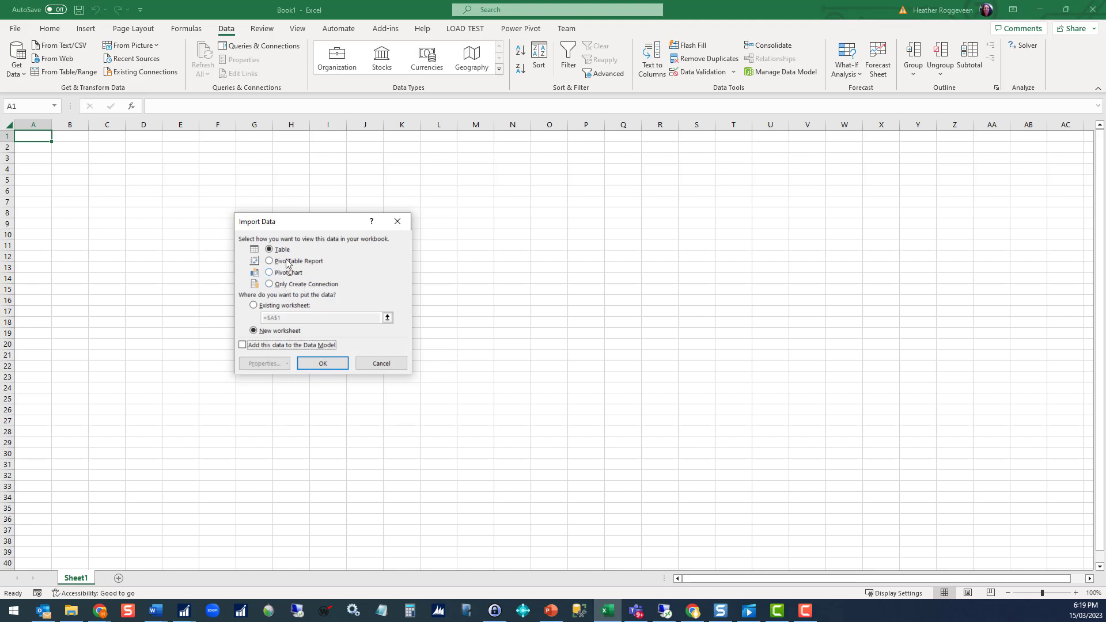
click(323, 363)
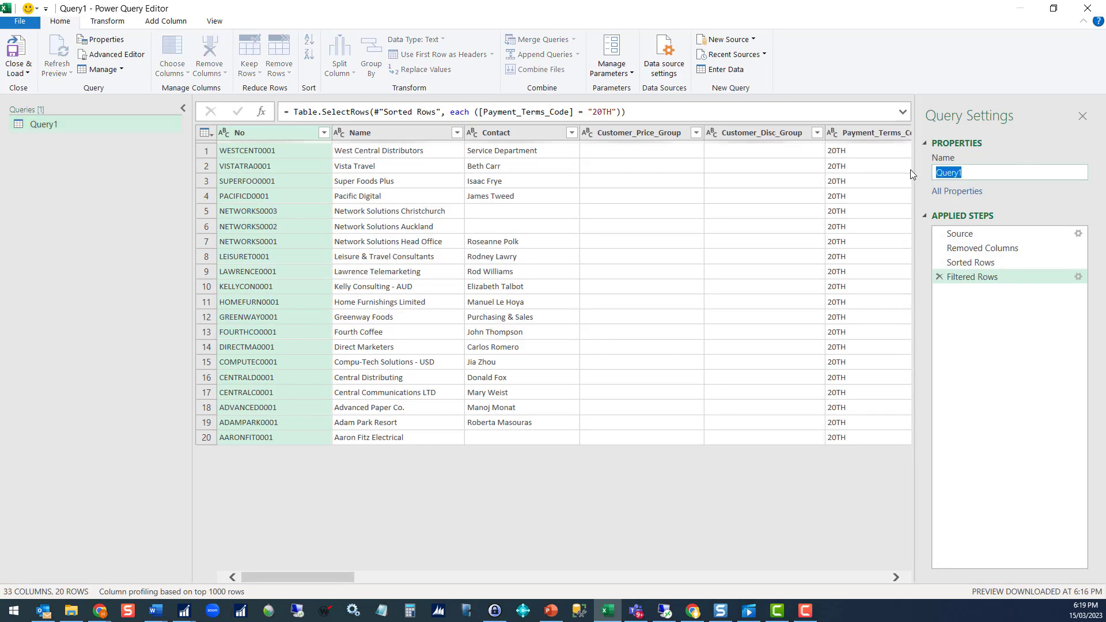
Set the query name to Customers and load it back into the workbook
text(Customers)
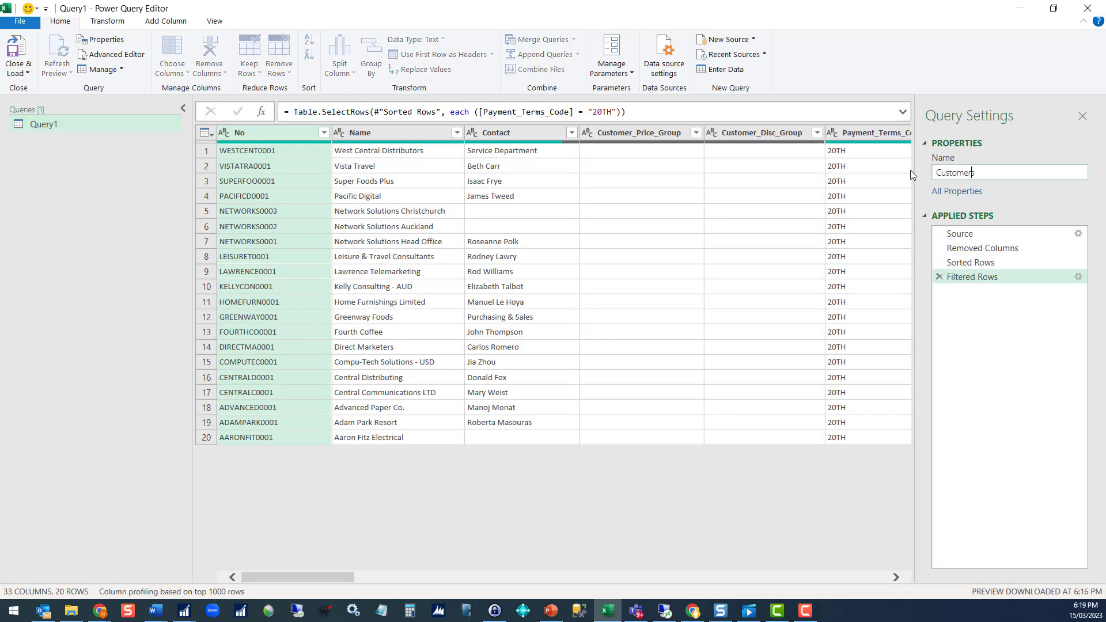
key(Tab)
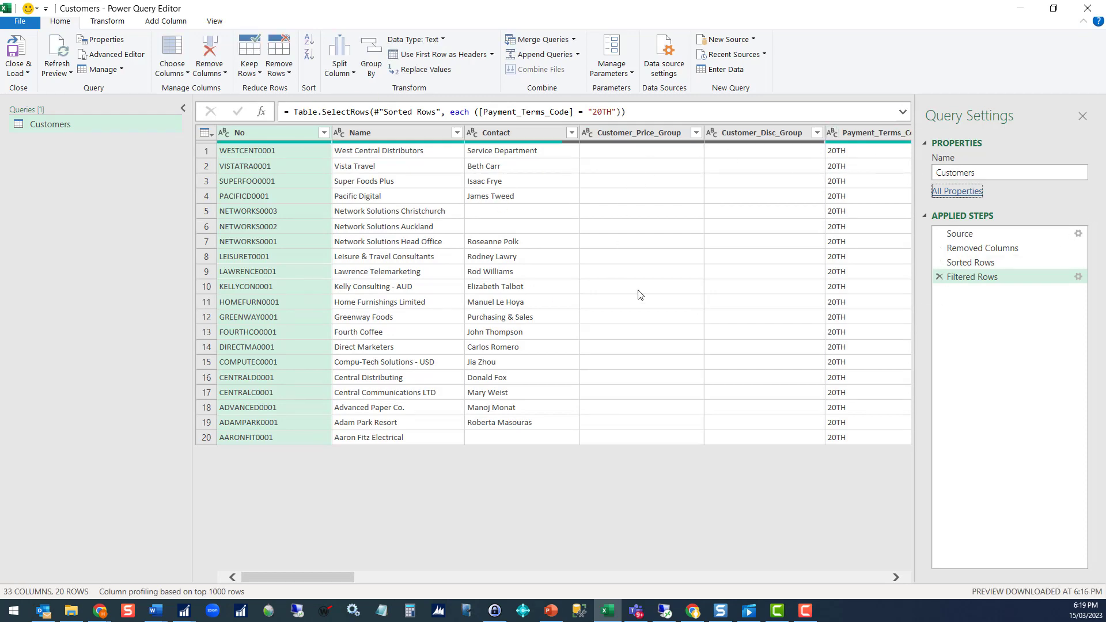
click(19, 49)
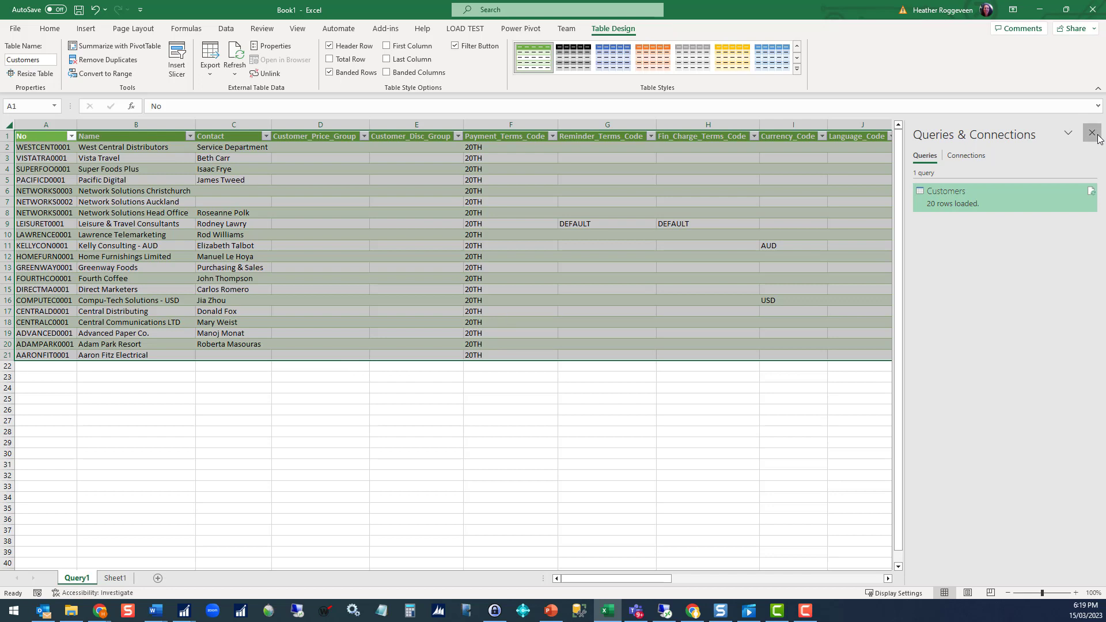
Close the Queries & Connections pane and refresh the Customers table from its query
click(1097, 136)
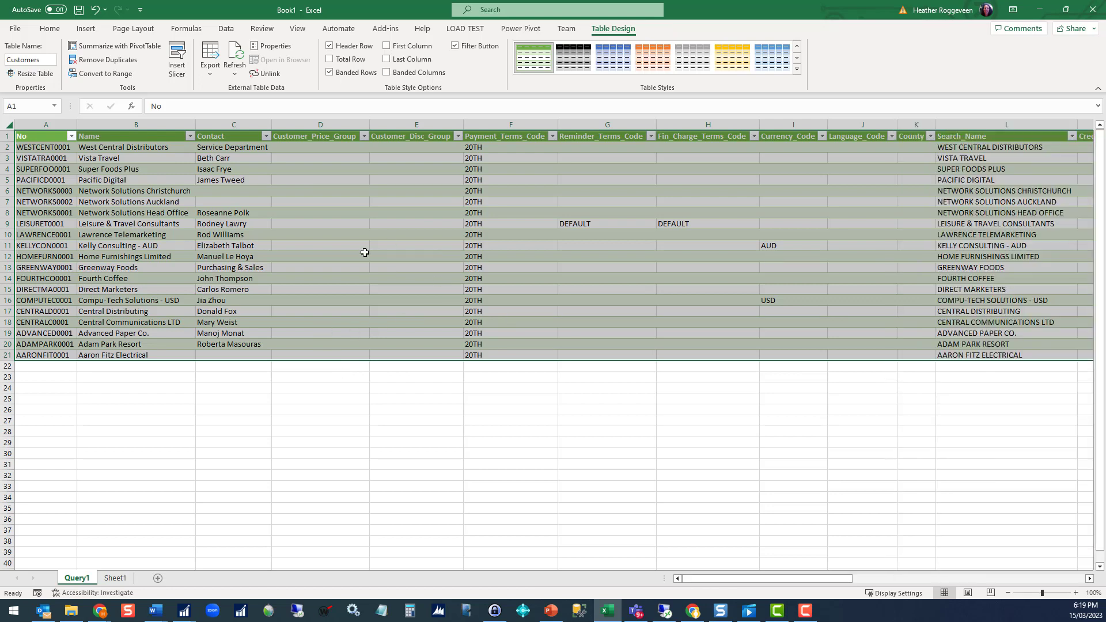
click(226, 28)
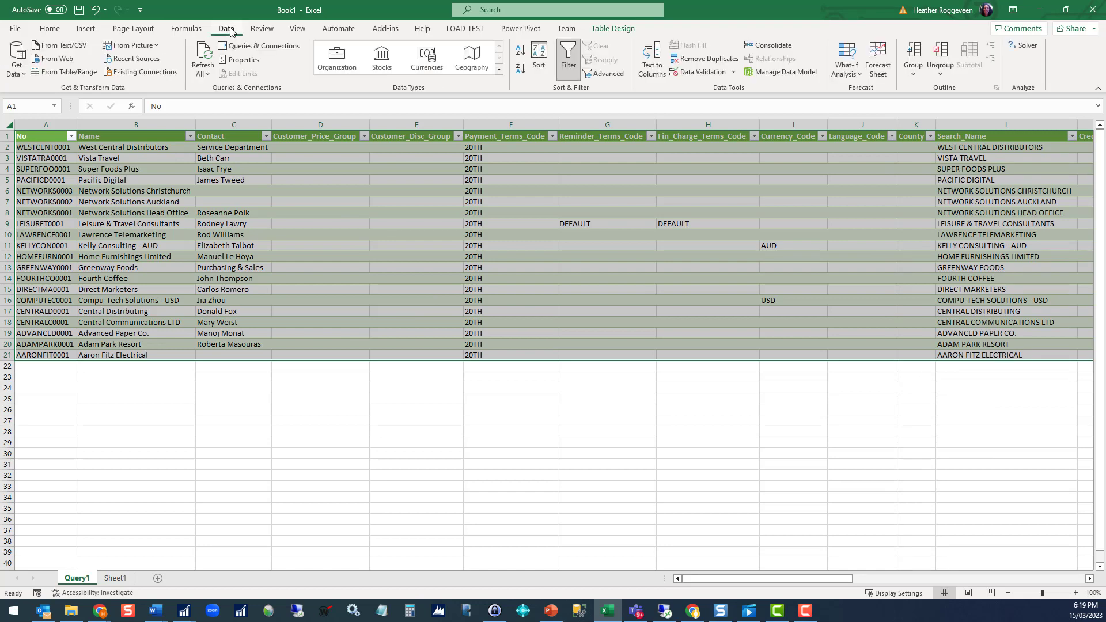
click(259, 47)
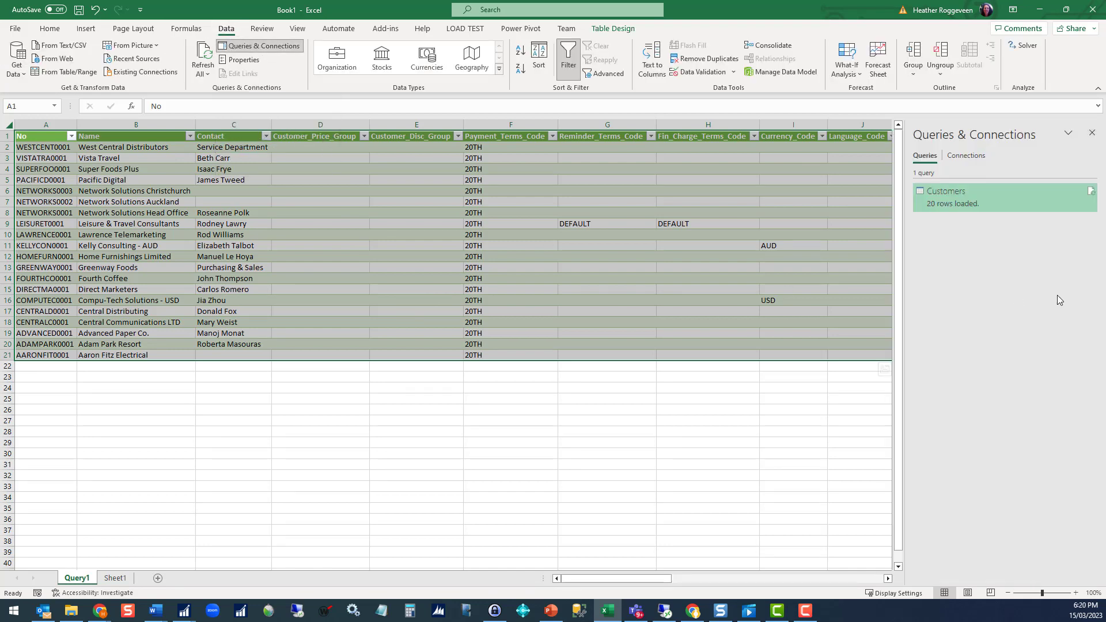
click(1092, 133)
right_click(423, 199)
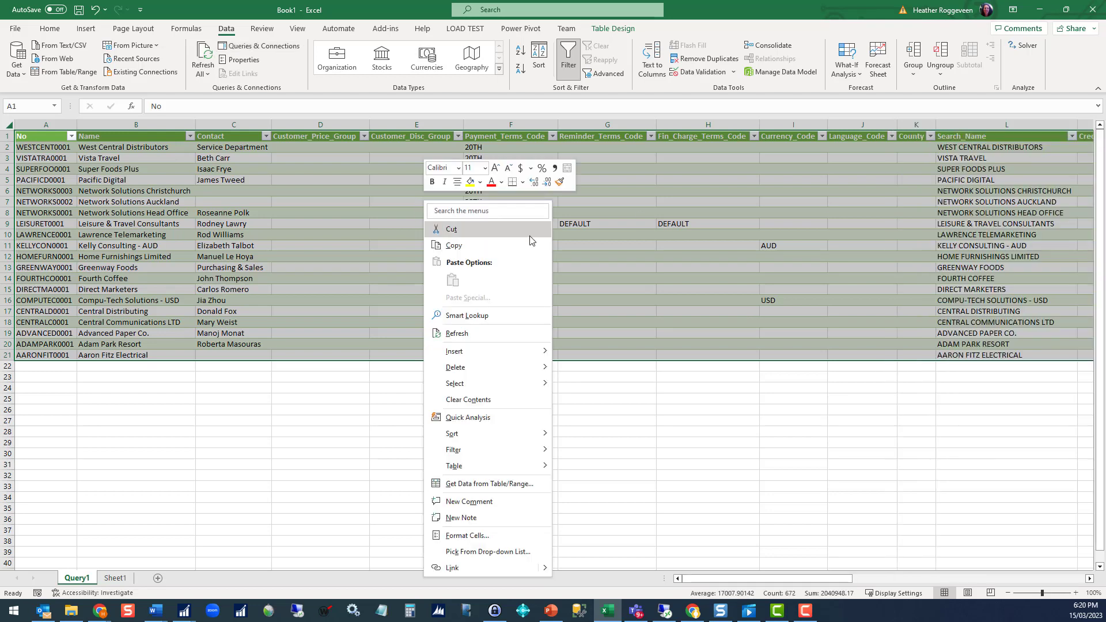
click(457, 334)
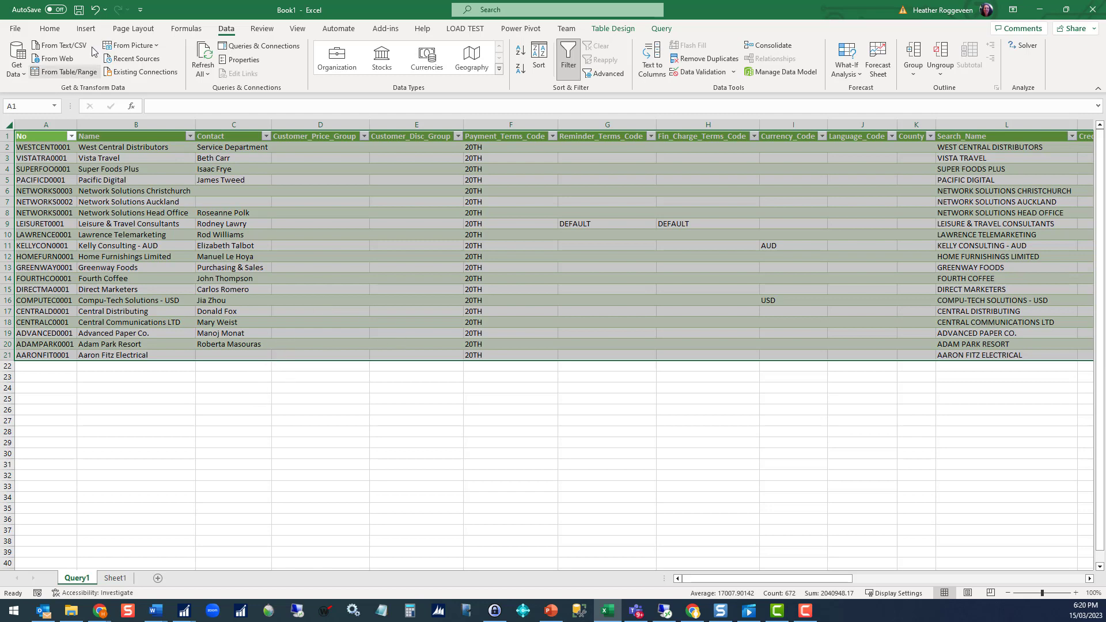
Save the workbook to Downloads as CustomerSample.xlsx
click(12, 27)
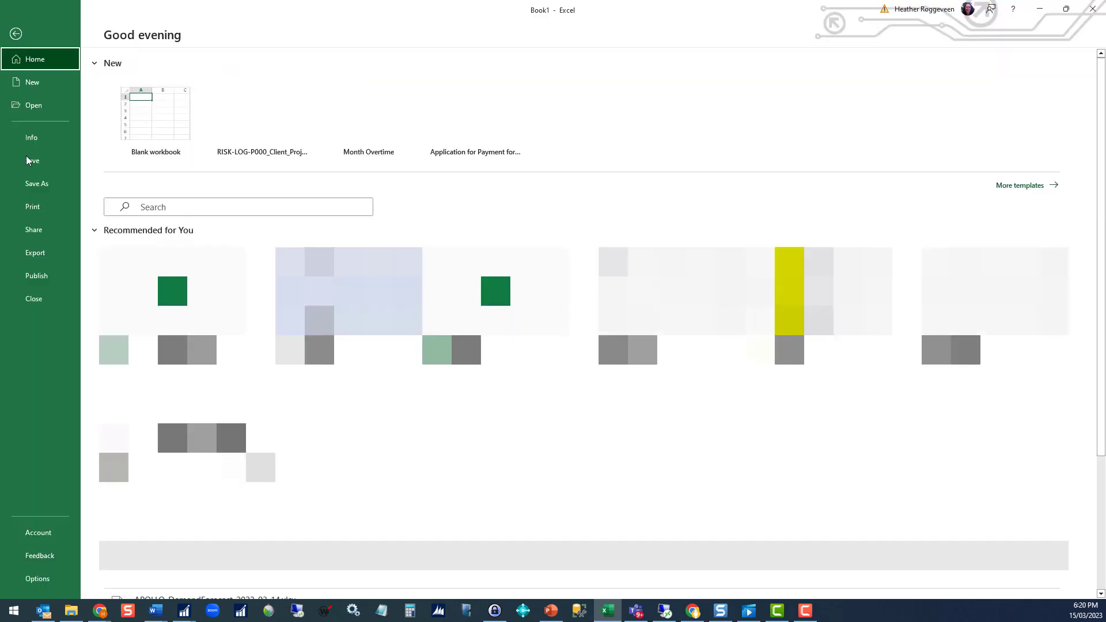
click(37, 184)
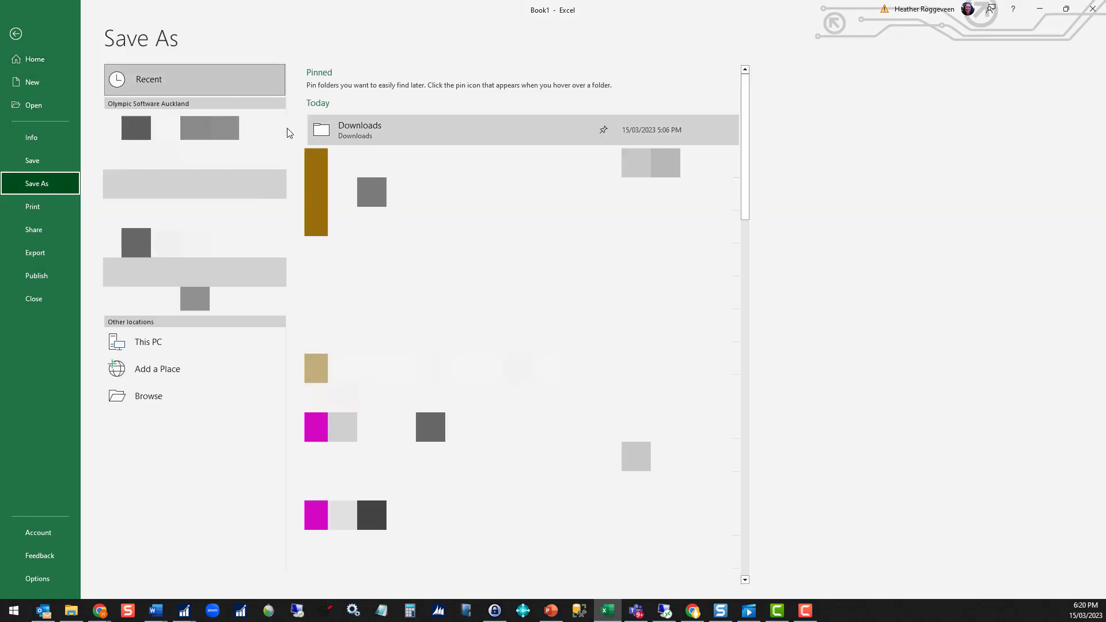
click(416, 134)
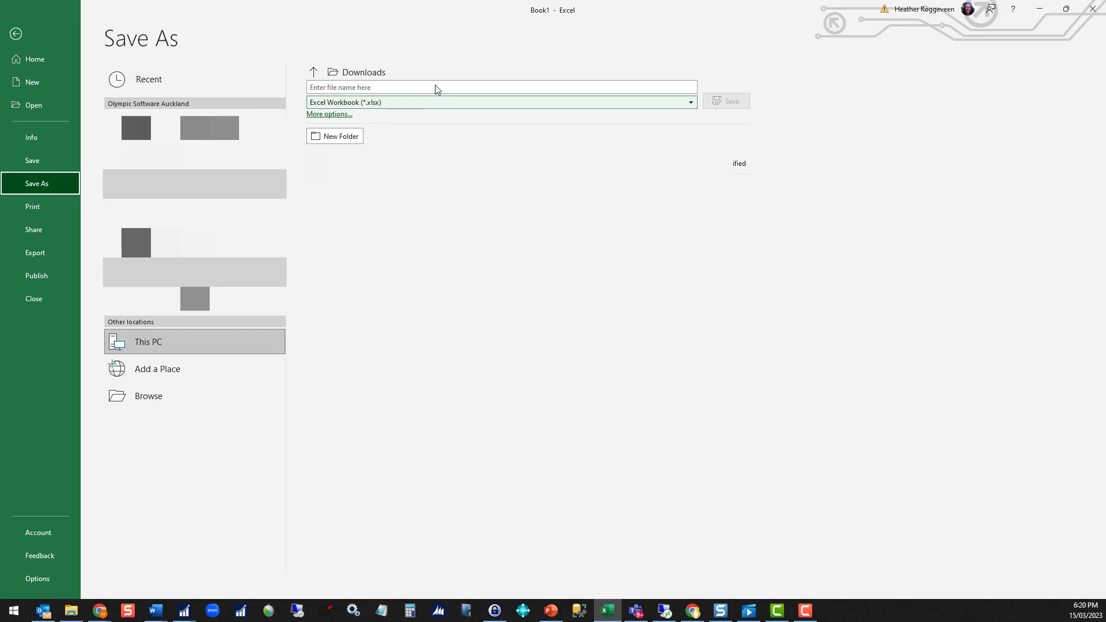
click(435, 88)
text(Customer)
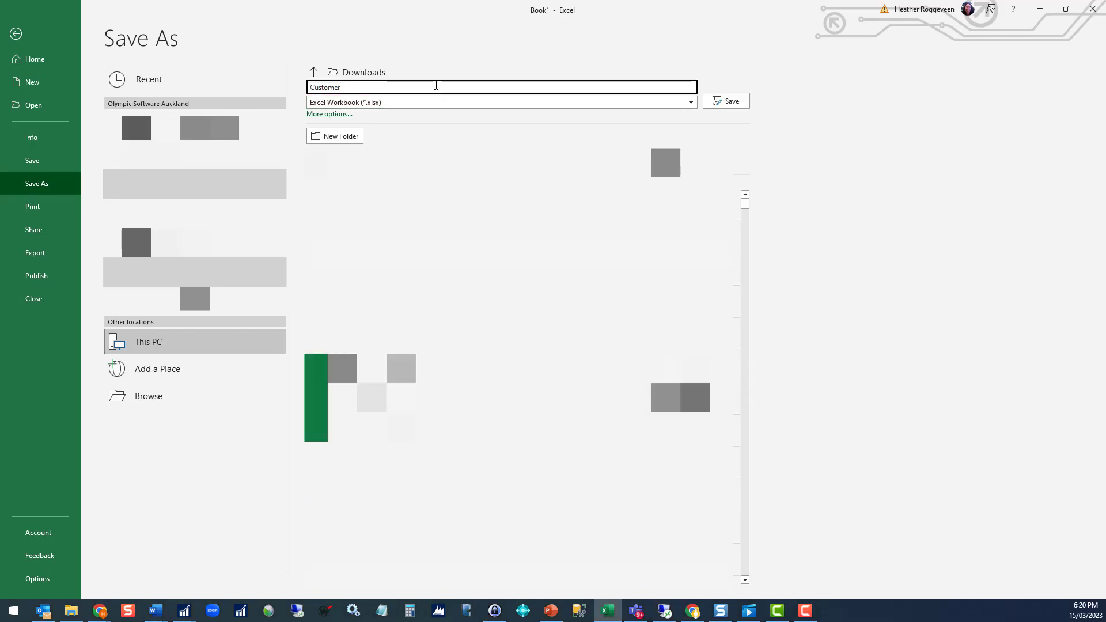
text(Sample)
click(727, 101)
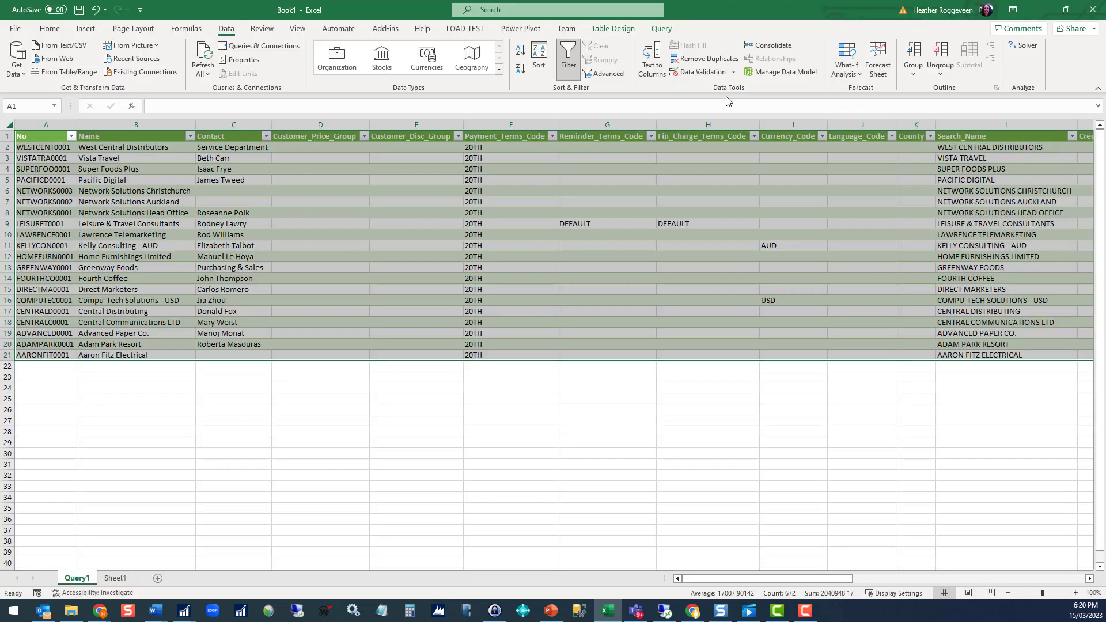